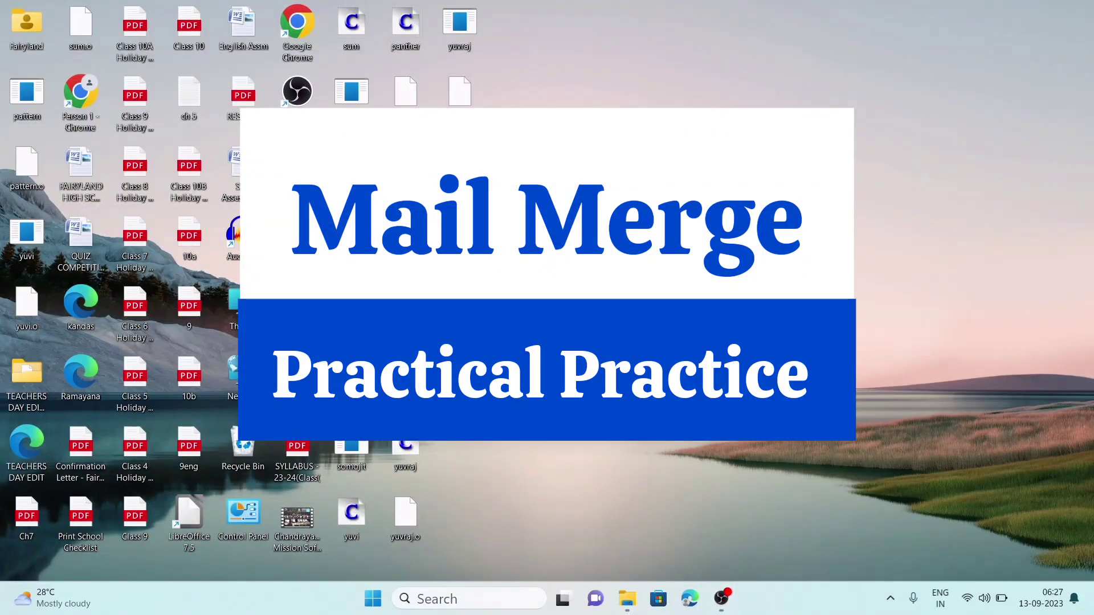
- Open the Windows Run dialog with winword entered
key("super+r")
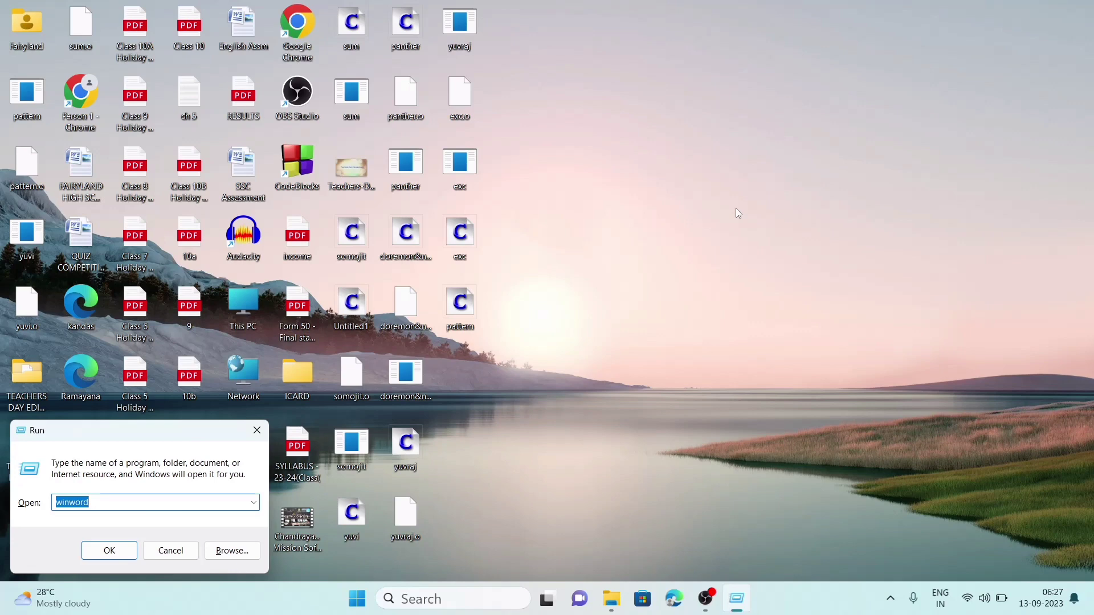
- Launch Word and type 'Main document', 'Data source' and 'Merging document' on separate lines
key("Return")
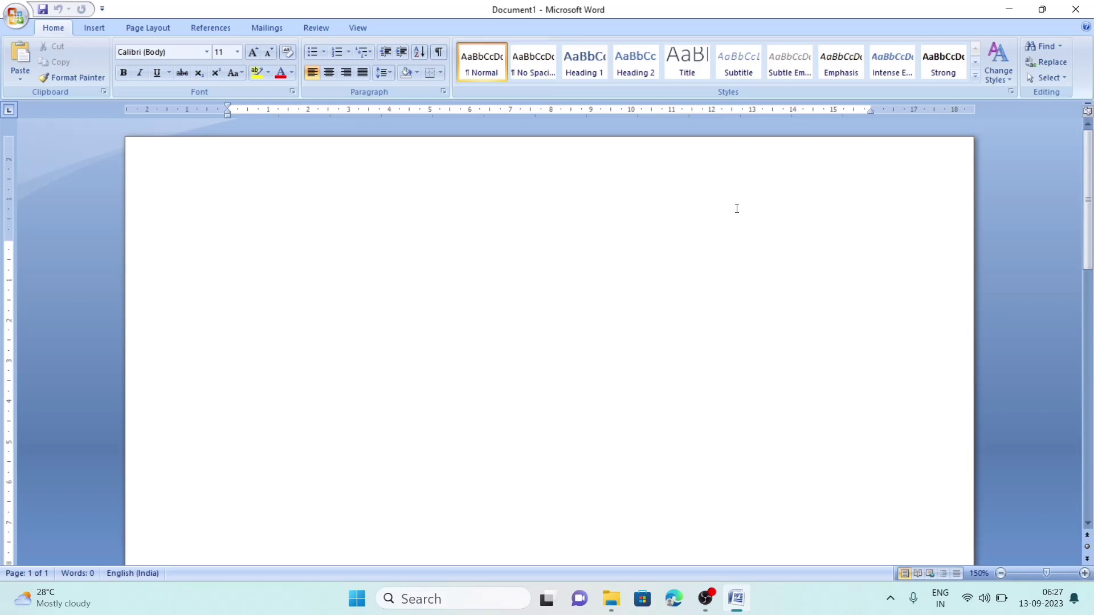
scroll(737, 209, "up", 4, "ctrl")
type("M")
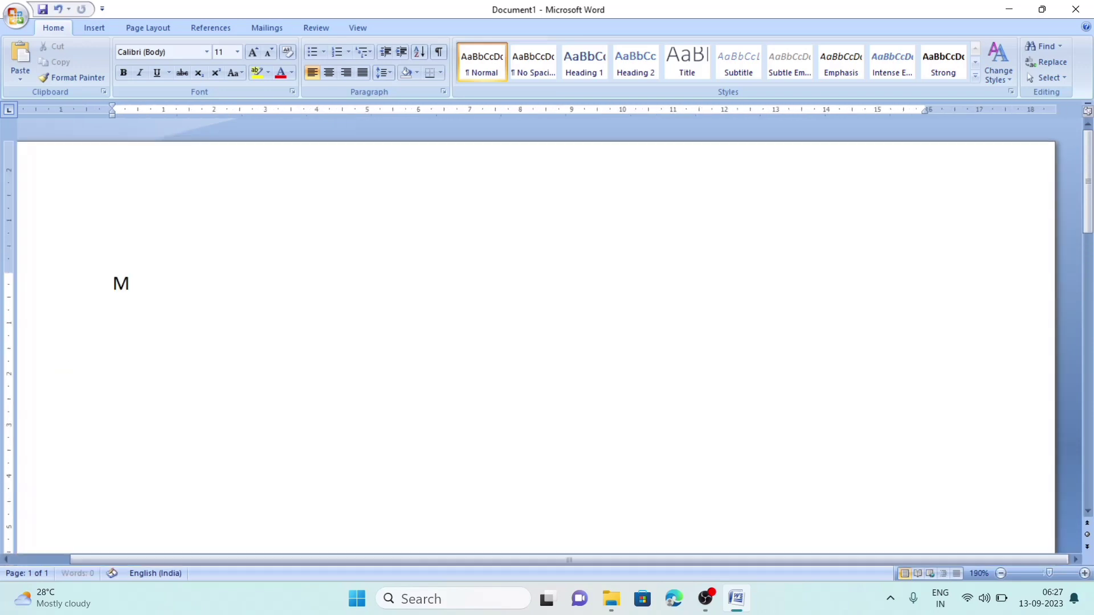
type("ain documen")
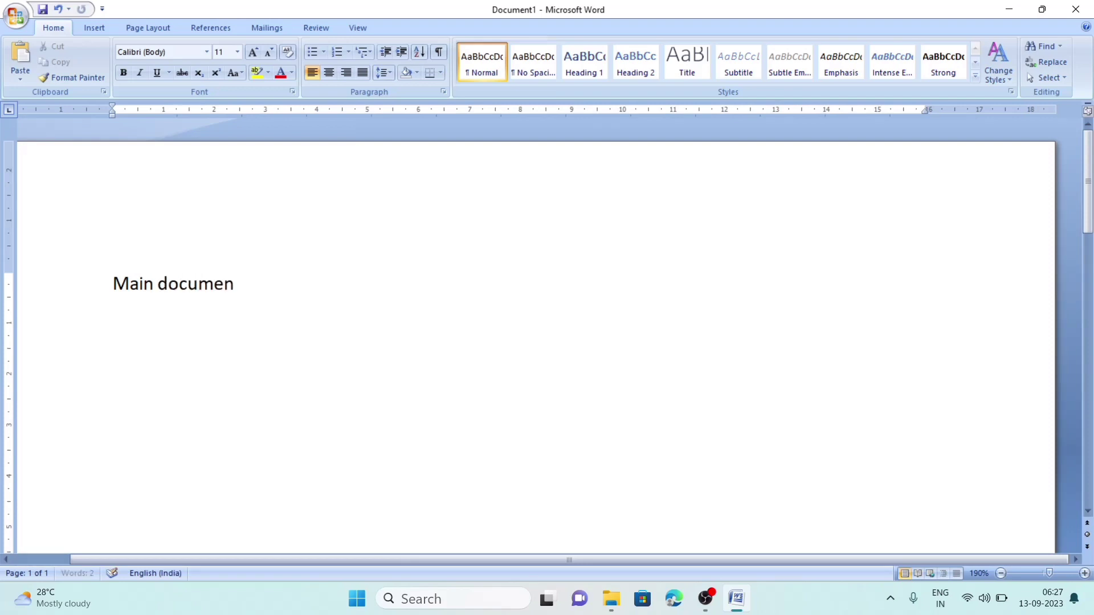
type("t")
key("Return")
type("Data source")
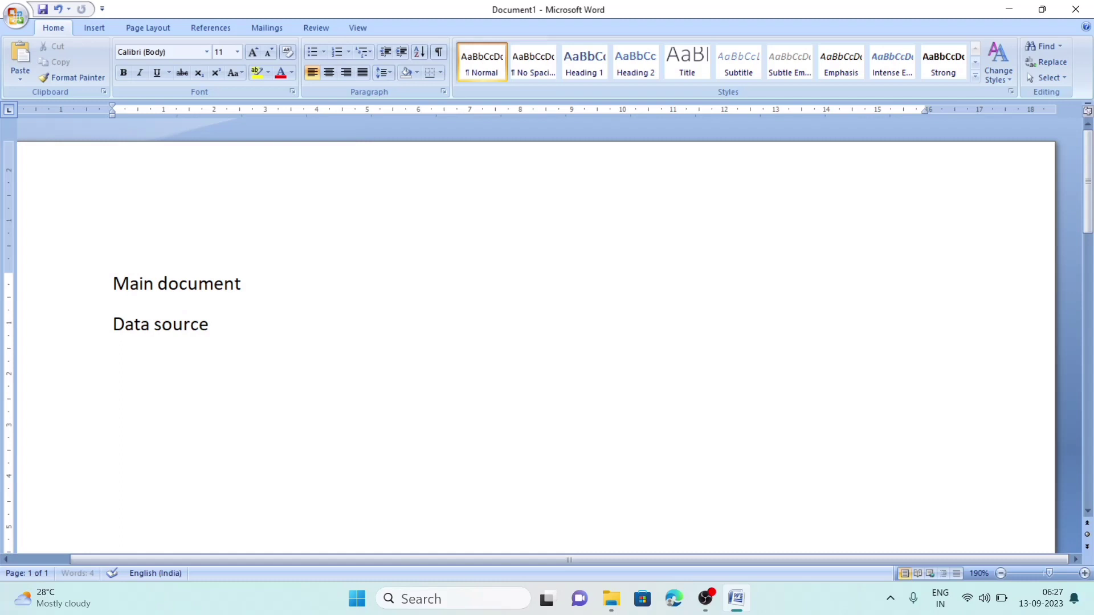
key("Return")
type("Merging d")
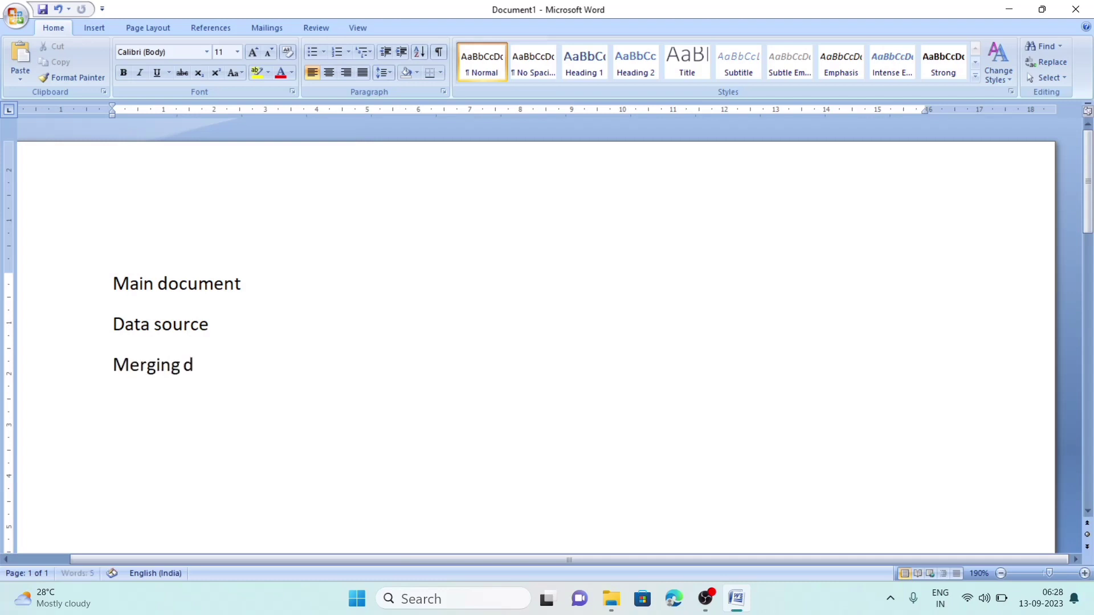
type("ocumeng")
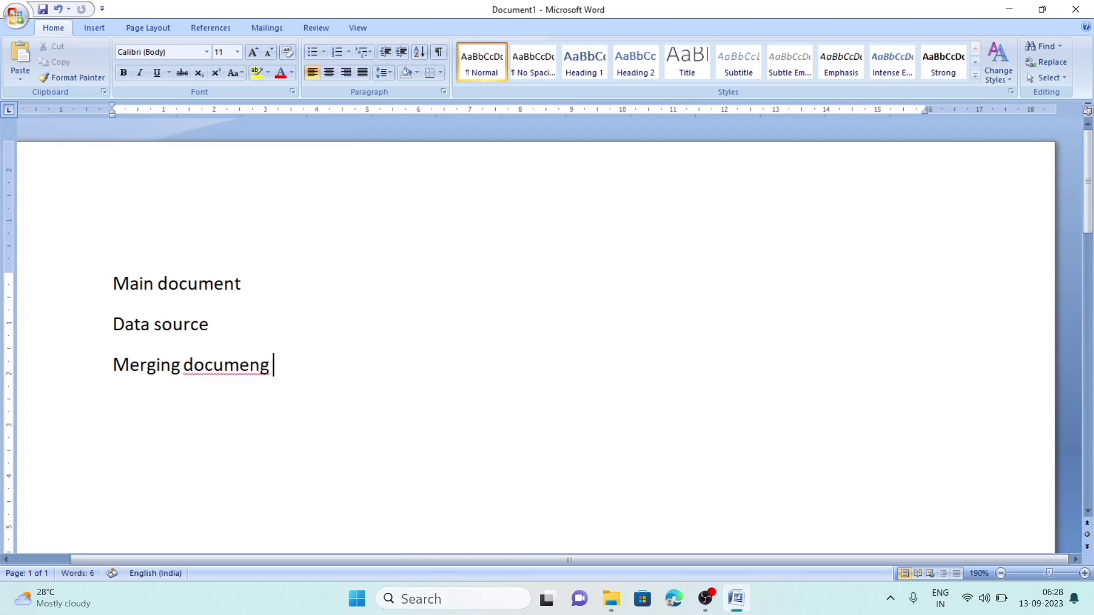
key("BackSpace")
key("BackSpace")
type("nt")
- Select all three lines and delete them to leave a blank page
scroll(737, 209, "down", 1)
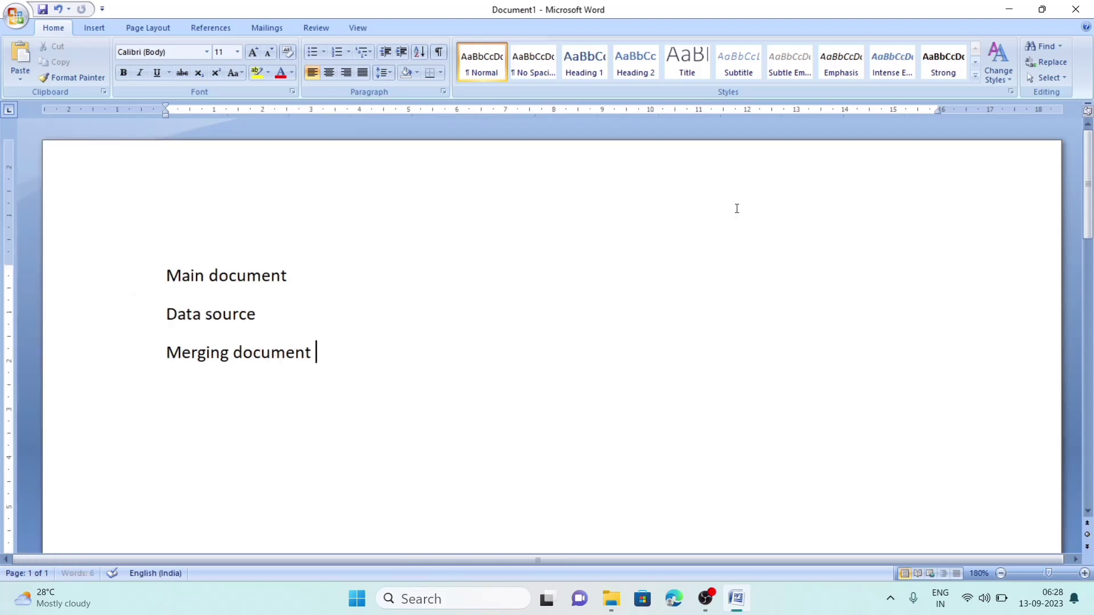
scroll(736, 209, "down", 1)
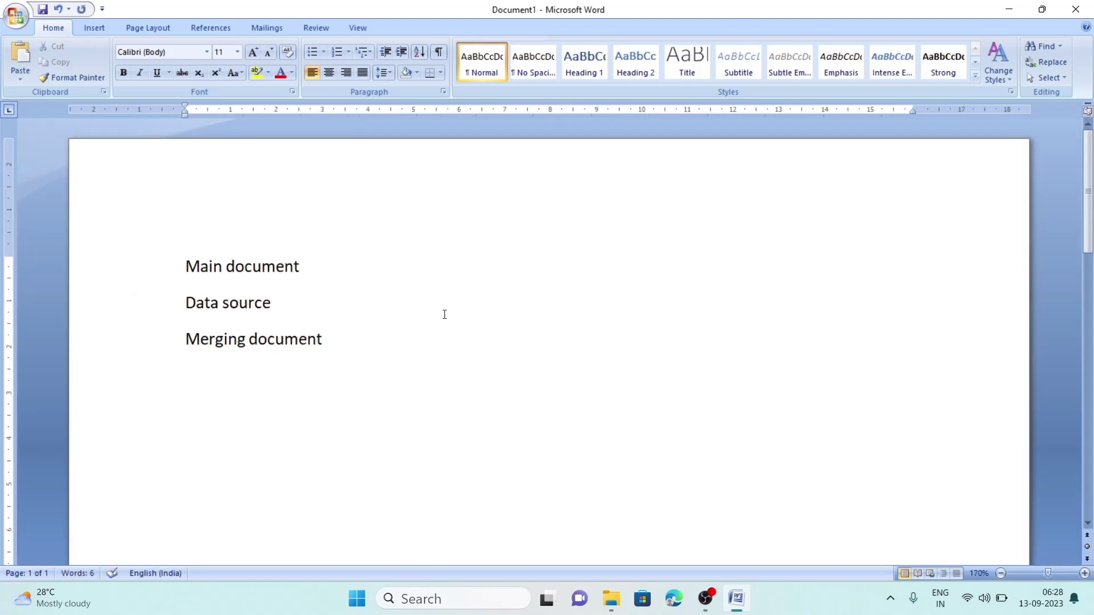
key("ctrl+a")
key("BackSpace")
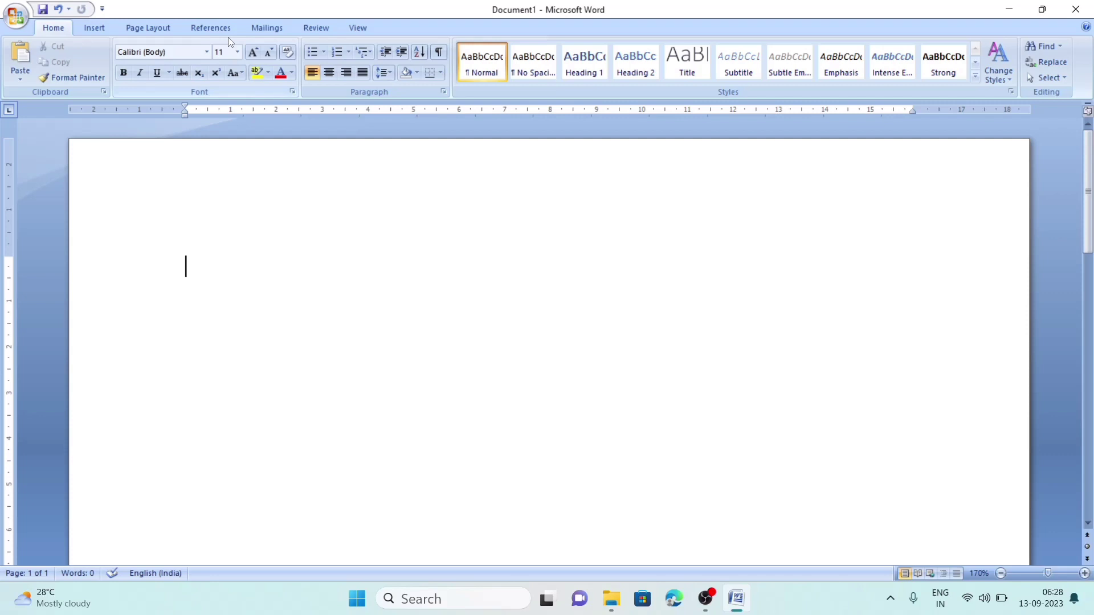
- At 14 pt, type the sender's city and state as two address lines, with blank lines below
left_click(254, 53)
left_click(253, 53)
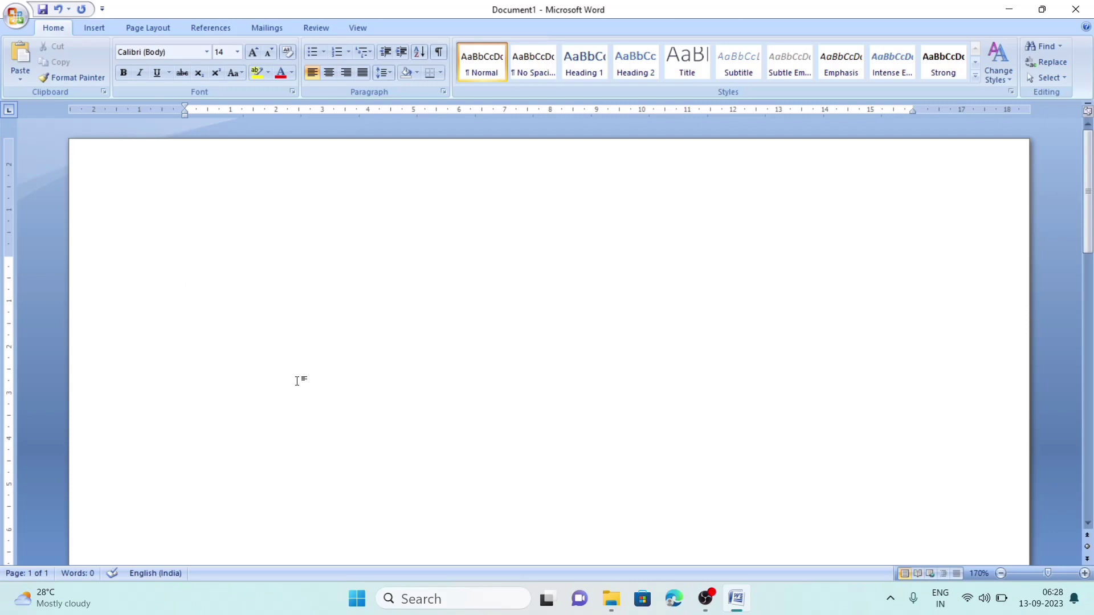
type("Guwahati")
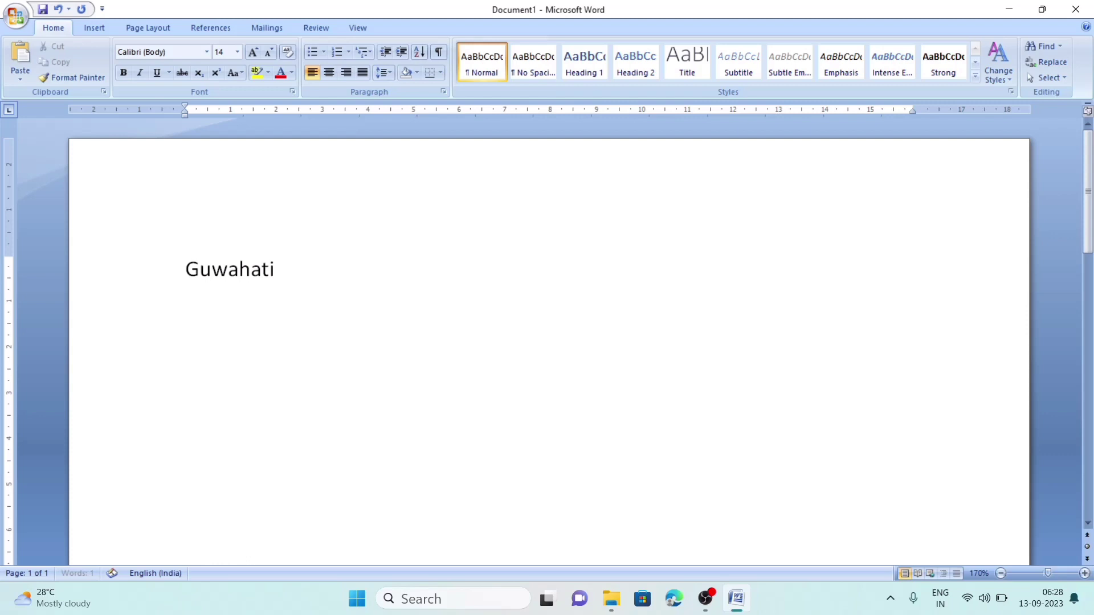
key("Return")
type("Ad")
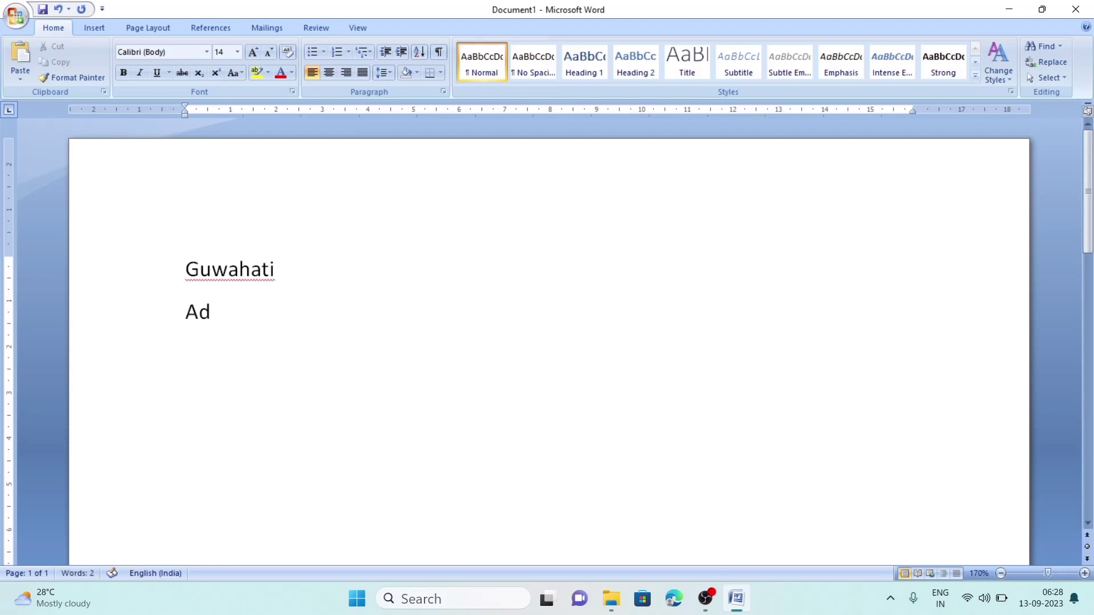
key("BackSpace")
type("ssam")
key("Return")
key("Return")
key("Return")
key("Return")
- Below the address, type 'You are invited to my birthday party on 21/09/2023.'
left_click(197, 389)
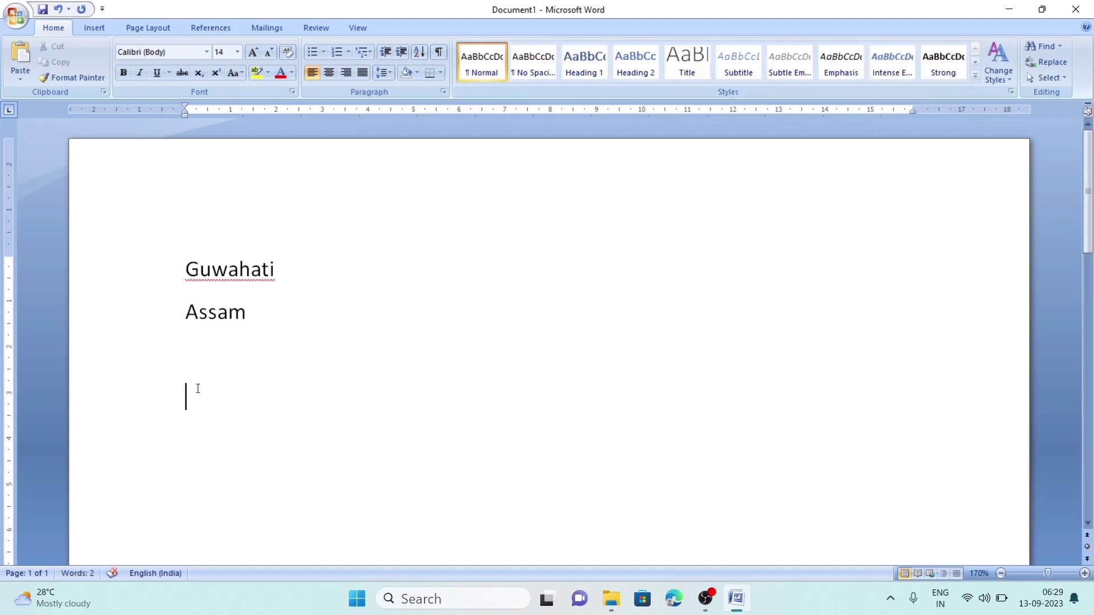
left_click(210, 470)
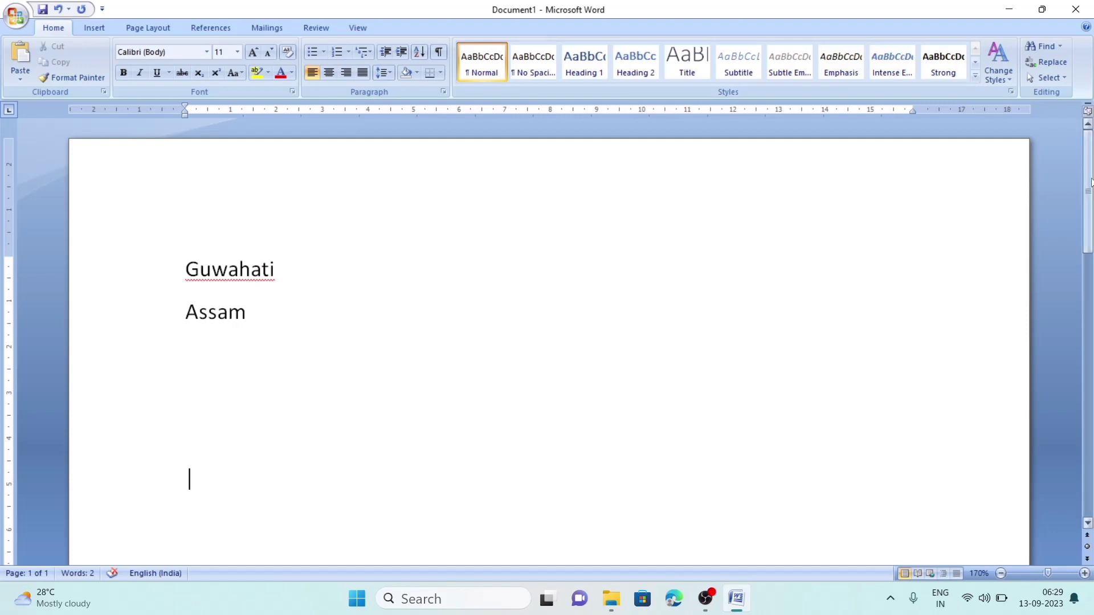
left_click_drag(1088, 181, 1090, 220)
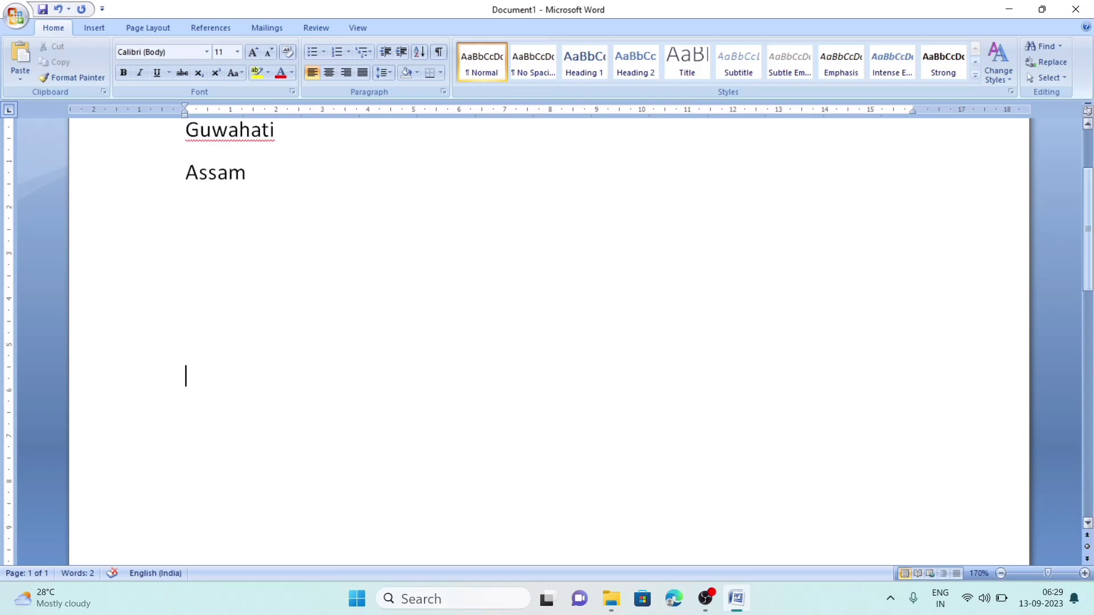
type("You")
key("BackSpace")
key("BackSpace")
key("BackSpace")
left_click(185, 424)
type("You are in")
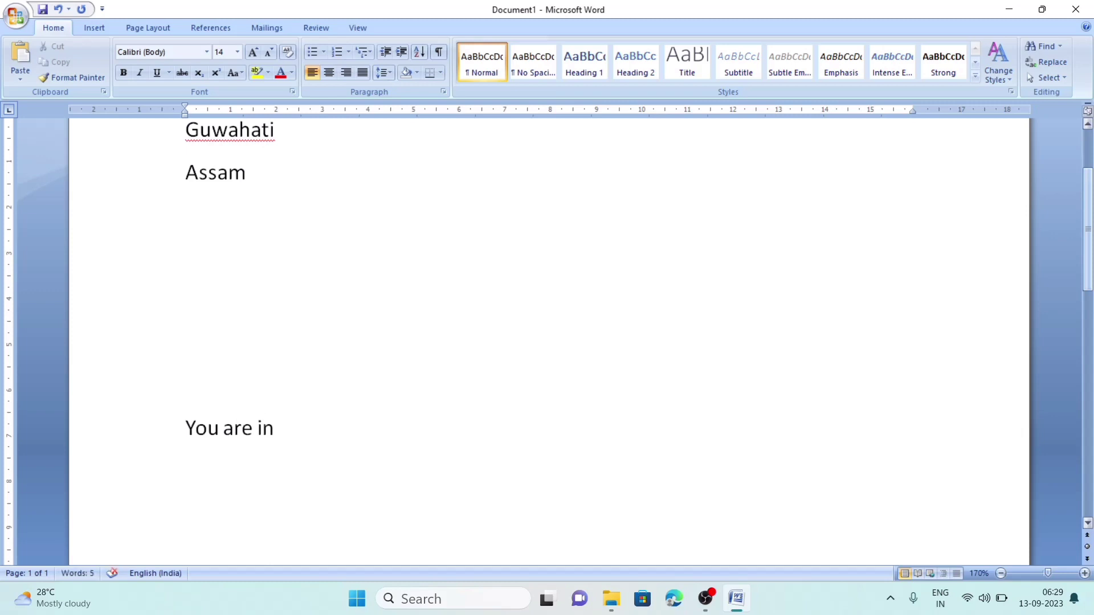
type("vited to my")
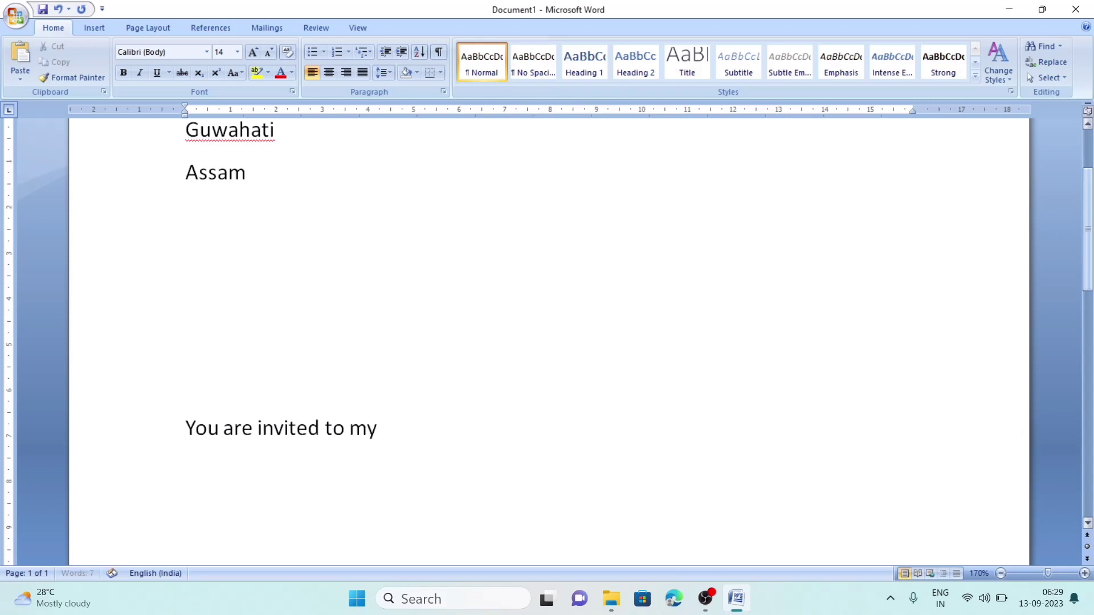
type(" birthday par")
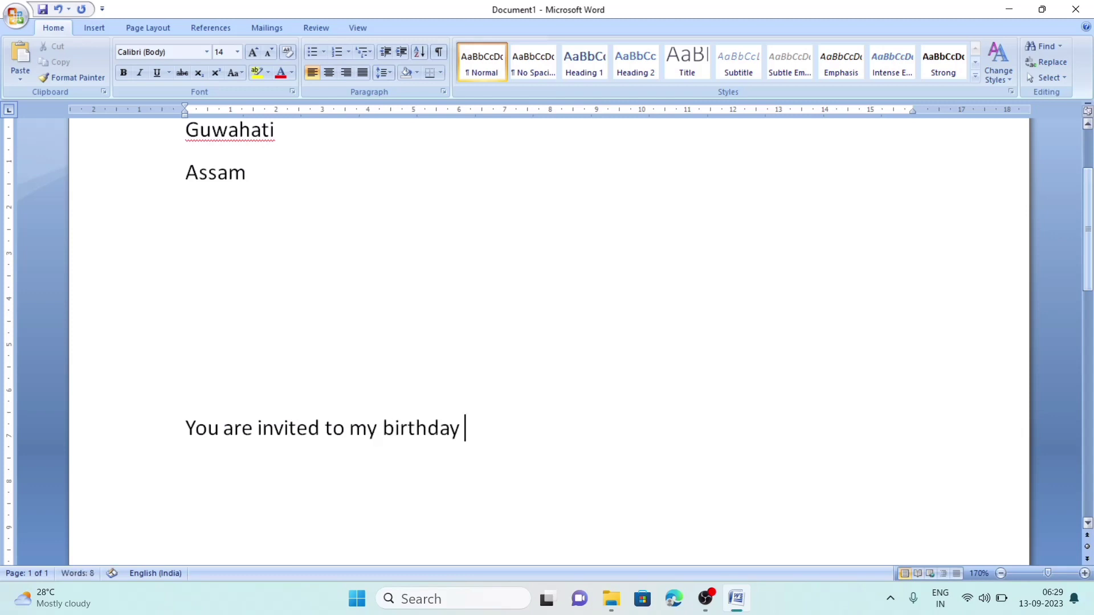
type("ty on ")
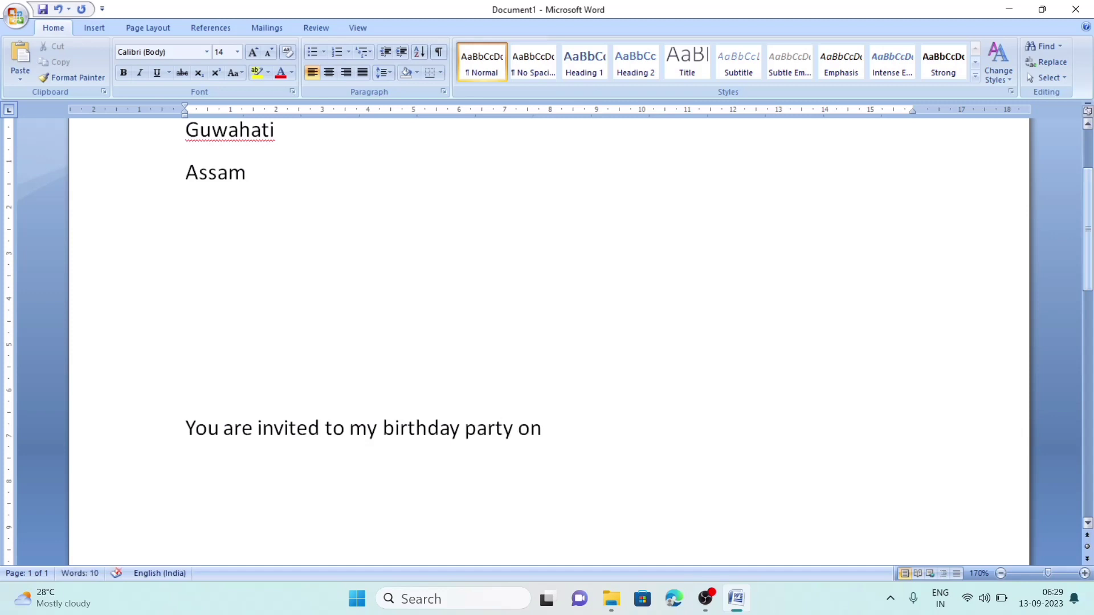
type("21/09/2023")
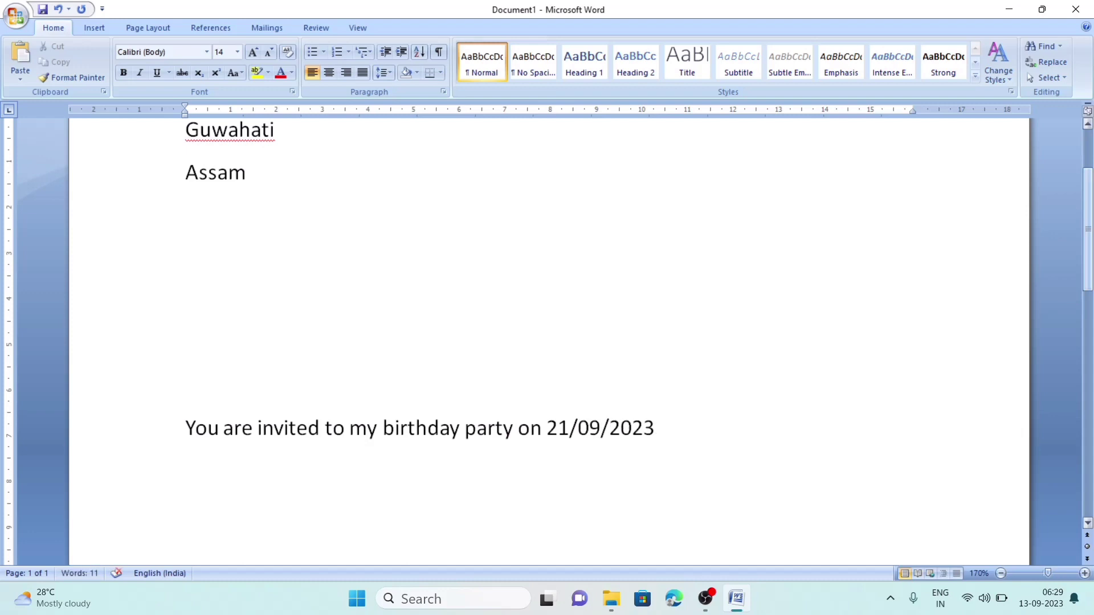
type(".")
- Close the letter with 'Your loving' and the sender's name on the next line
key("Return")
key("Return")
key("Return")
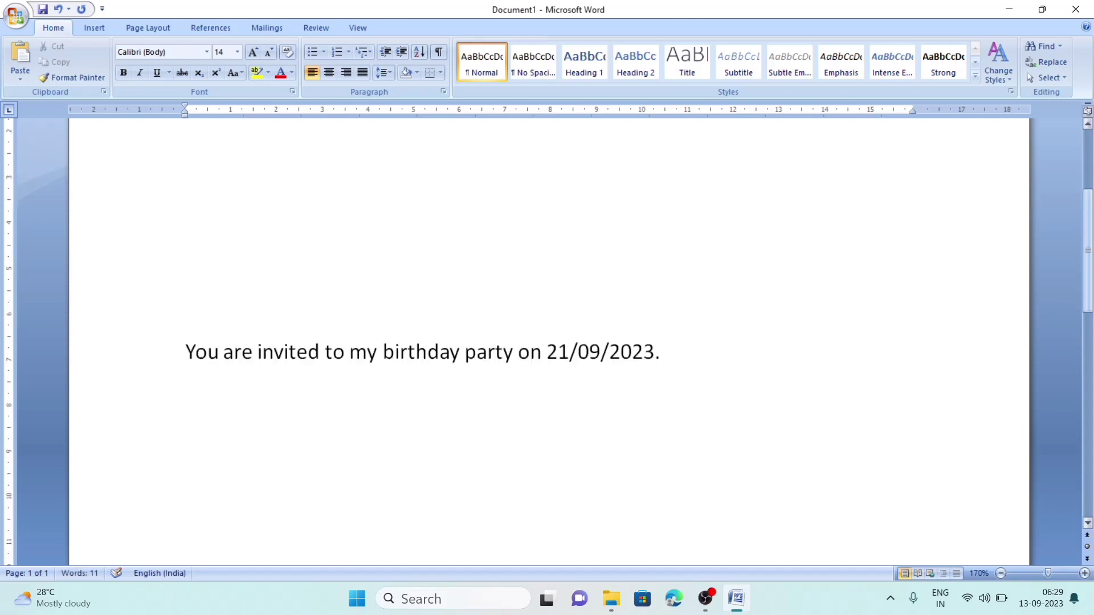
type("Yo")
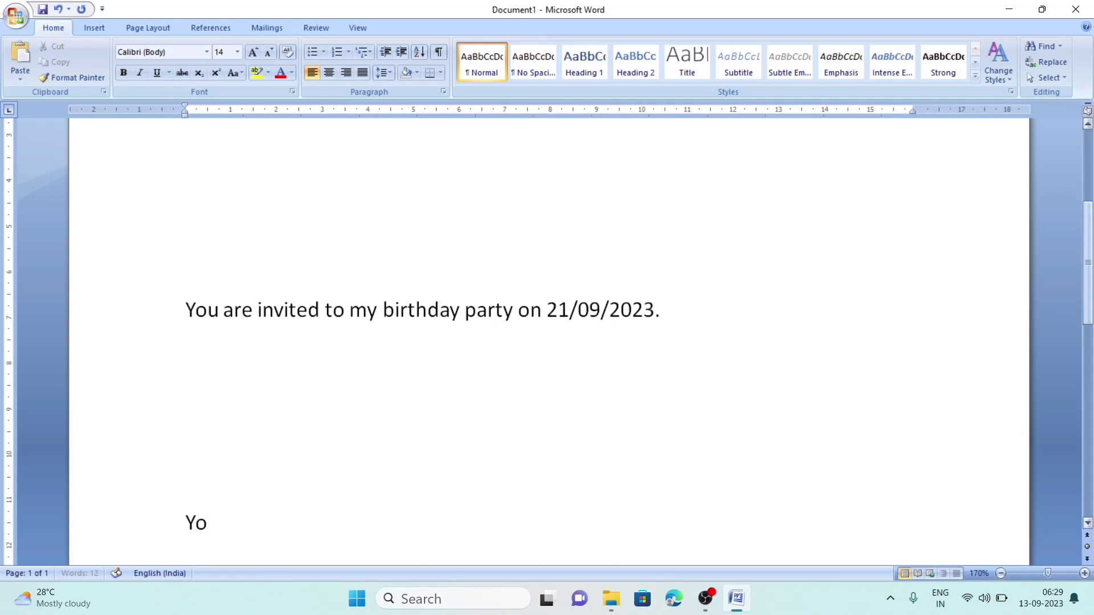
type("ur loving")
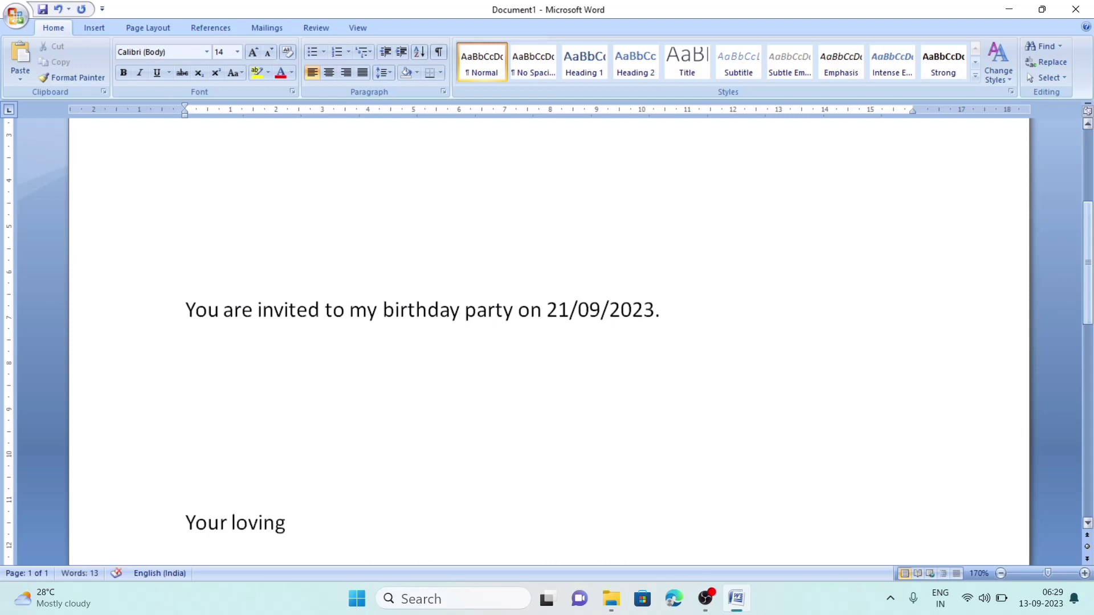
key("Return")
type("R")
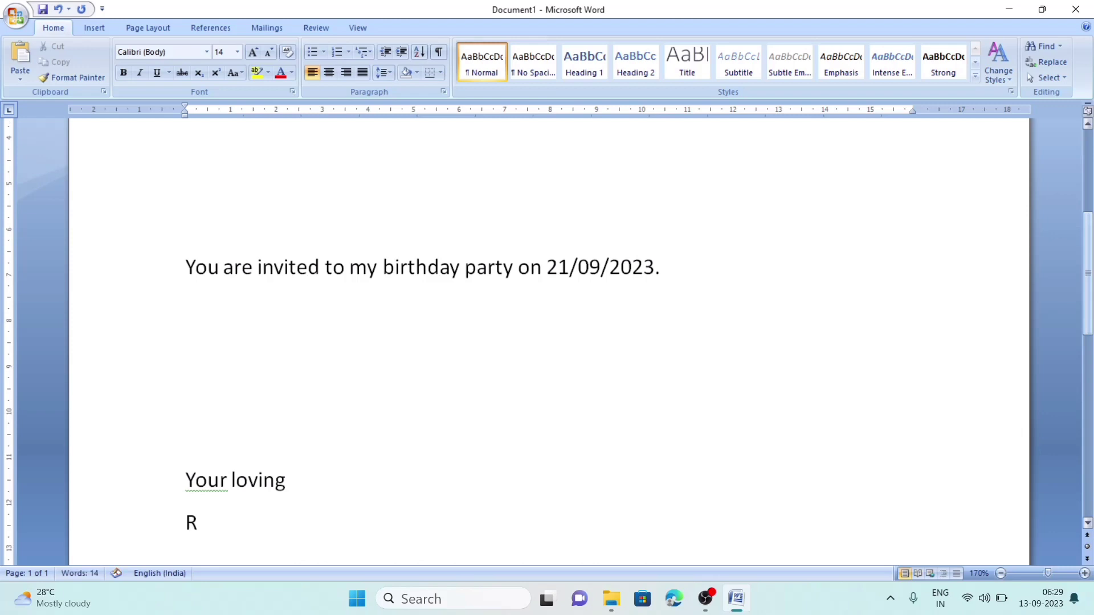
type(". Ahmed")
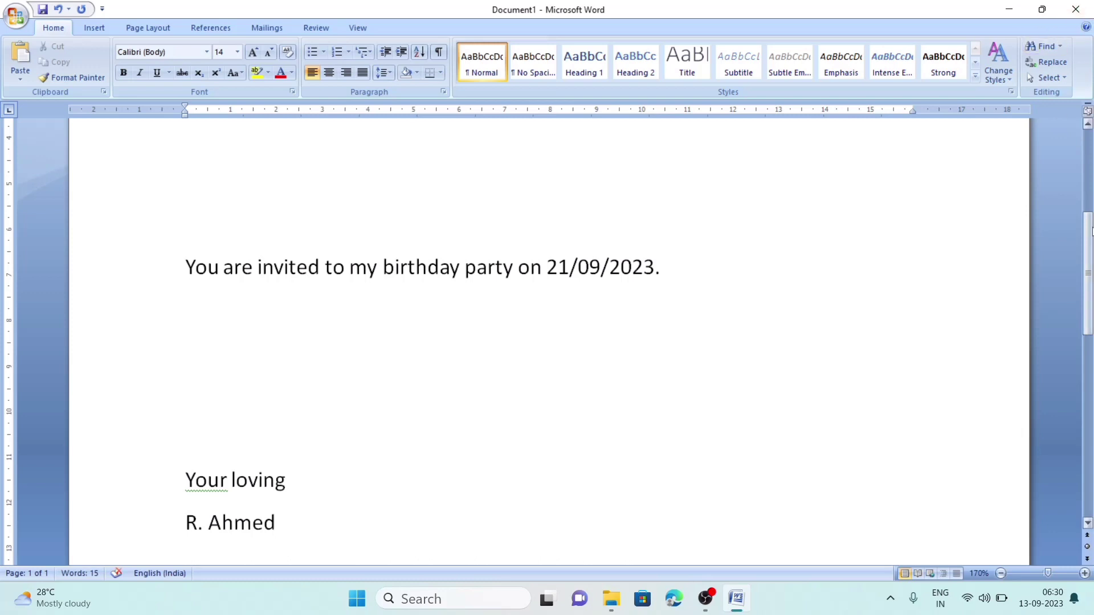
mouse_move(1093, 230)
left_mouse_down()
mouse_move(1092, 326)
mouse_move(1092, 86)
mouse_move(1092, 365)
mouse_move(1091, 131)
left_mouse_up()
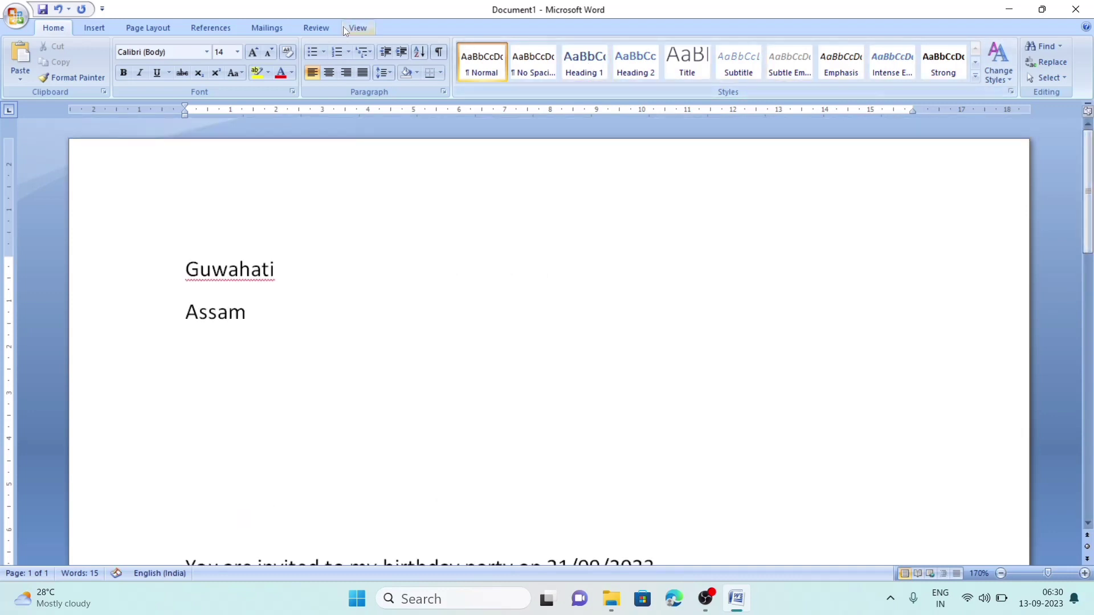
- Start a Letters mail merge from the Mailings tab's Start Mail Merge menu
left_click(258, 27)
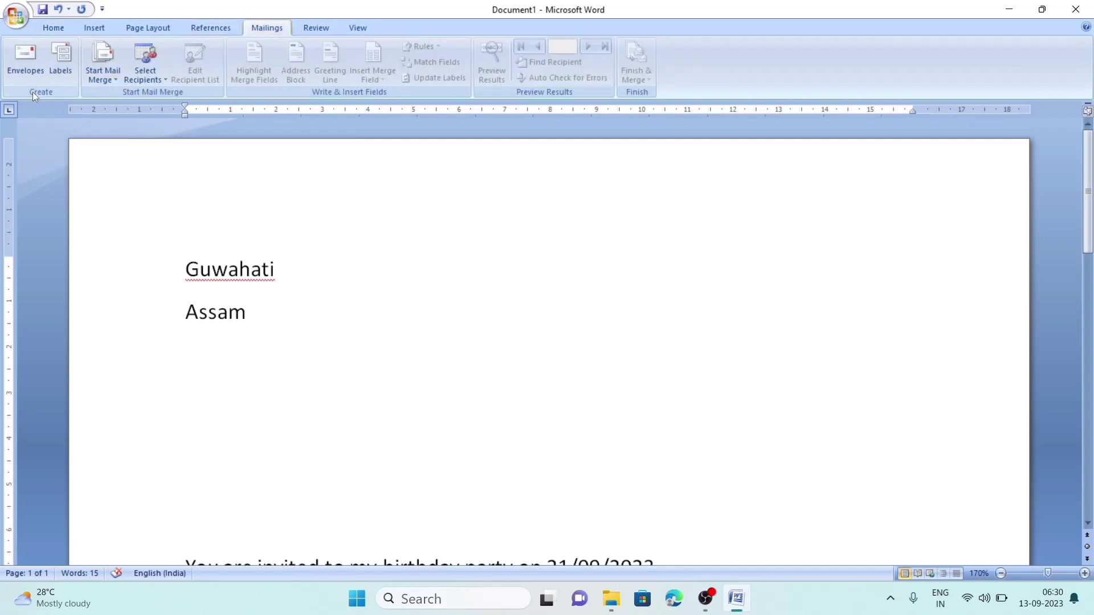
left_click(103, 80)
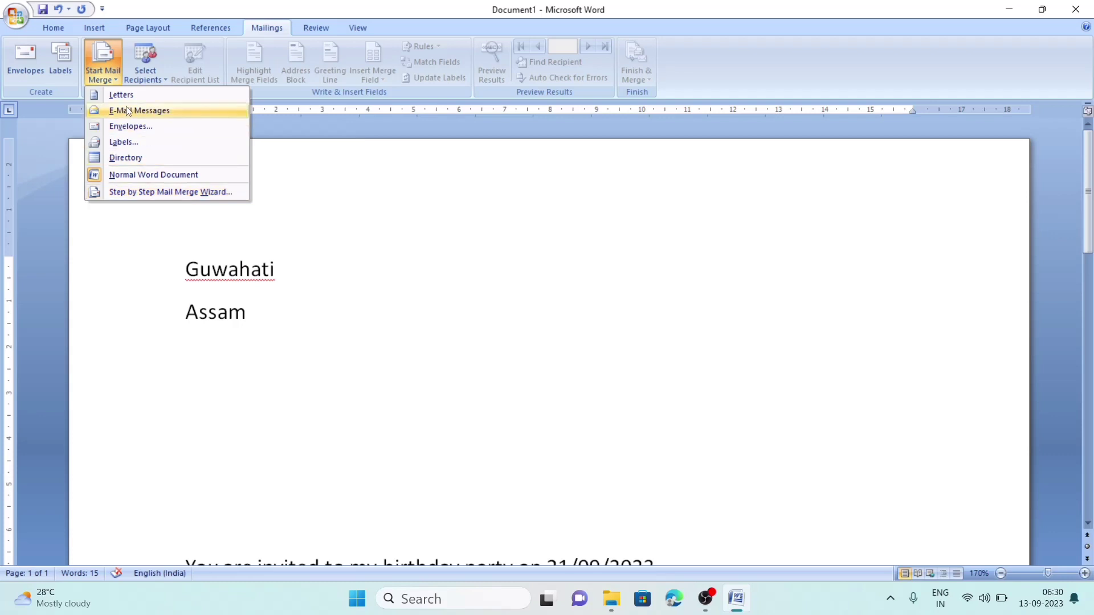
left_click(115, 93)
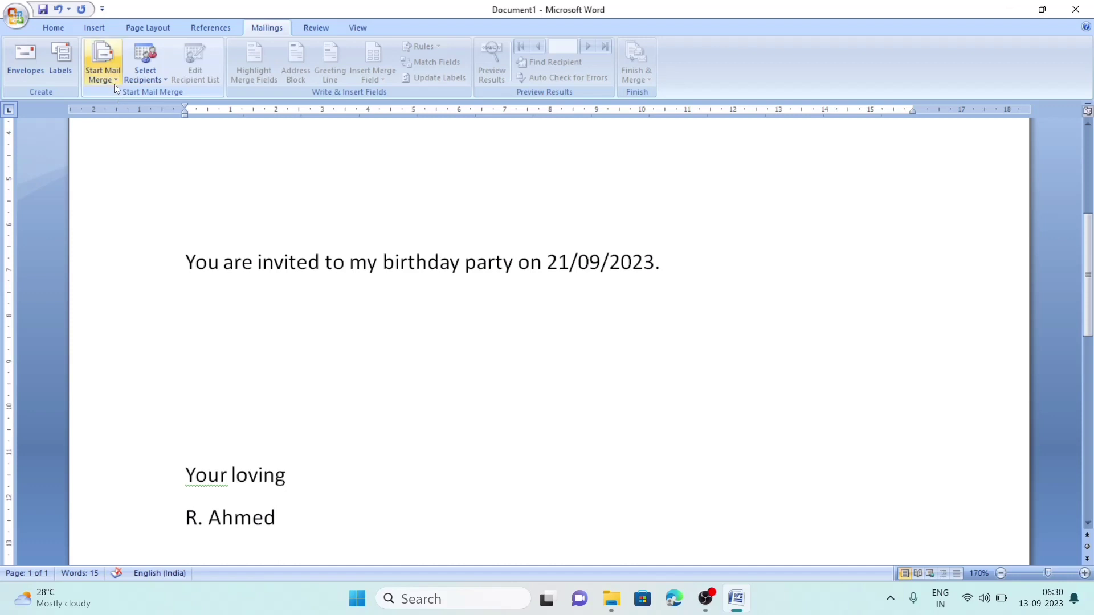
- Choose Type New List under Select Recipients to get an empty New Address List
left_click(158, 80)
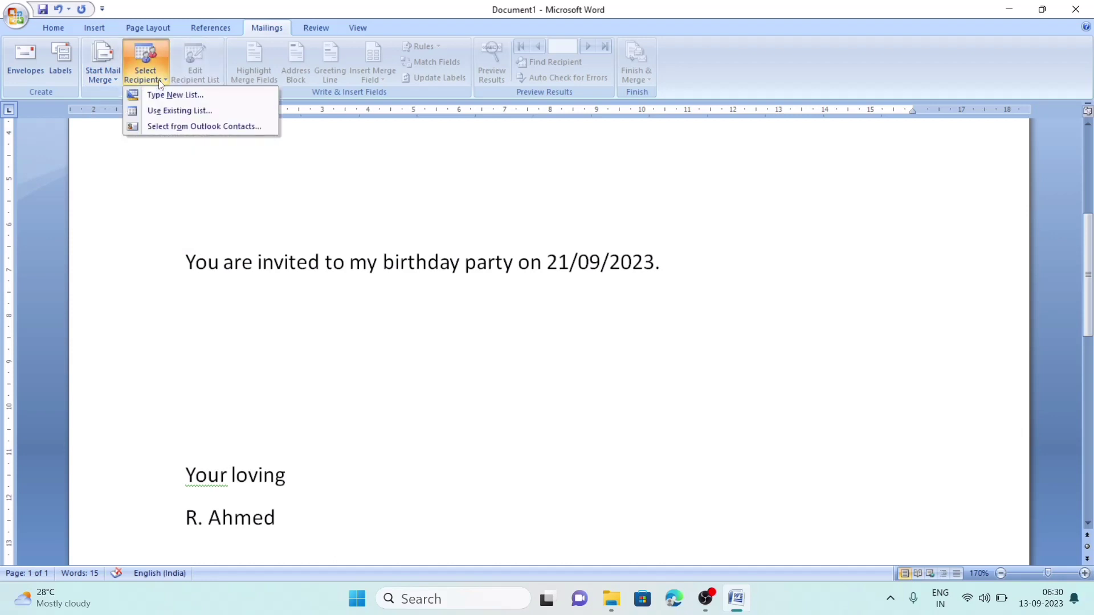
left_click(196, 97)
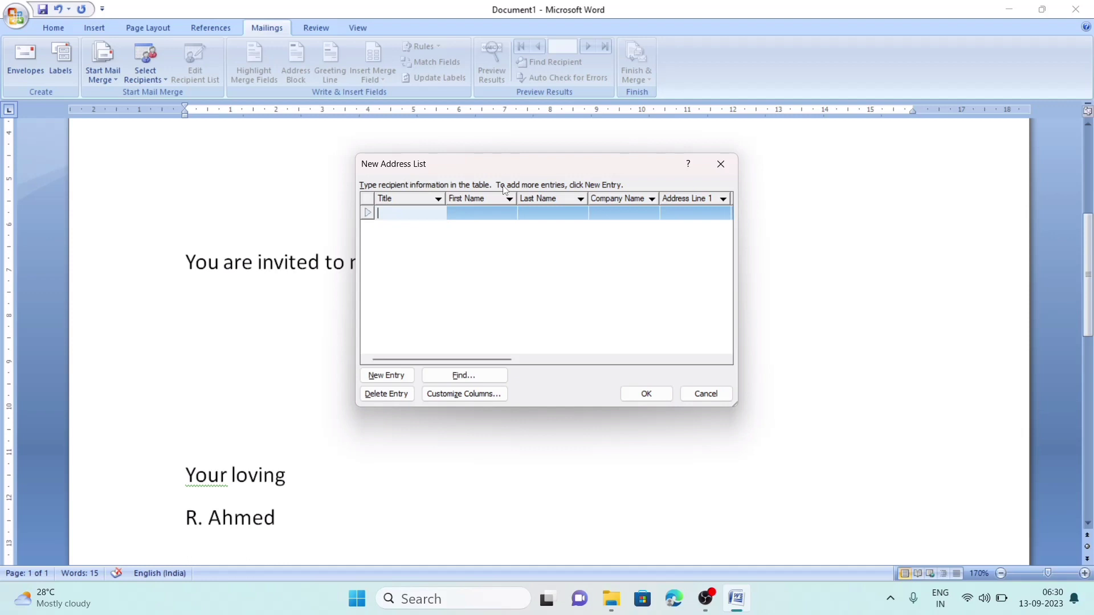
- In Customize Columns, delete the Title, Company Name and Address Line 2 fields
left_click(469, 393)
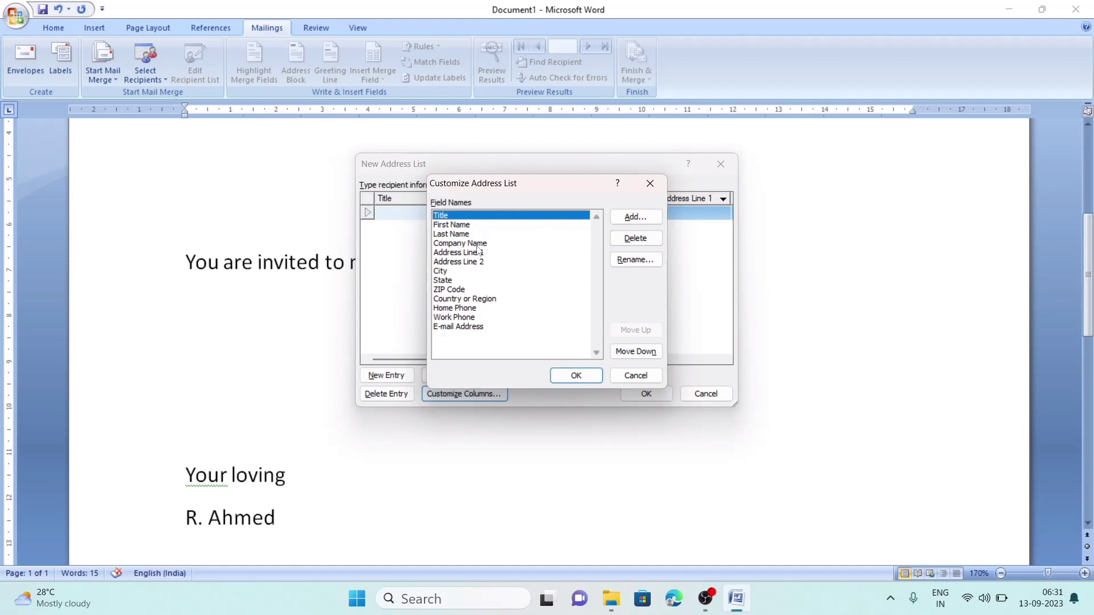
left_click(647, 240)
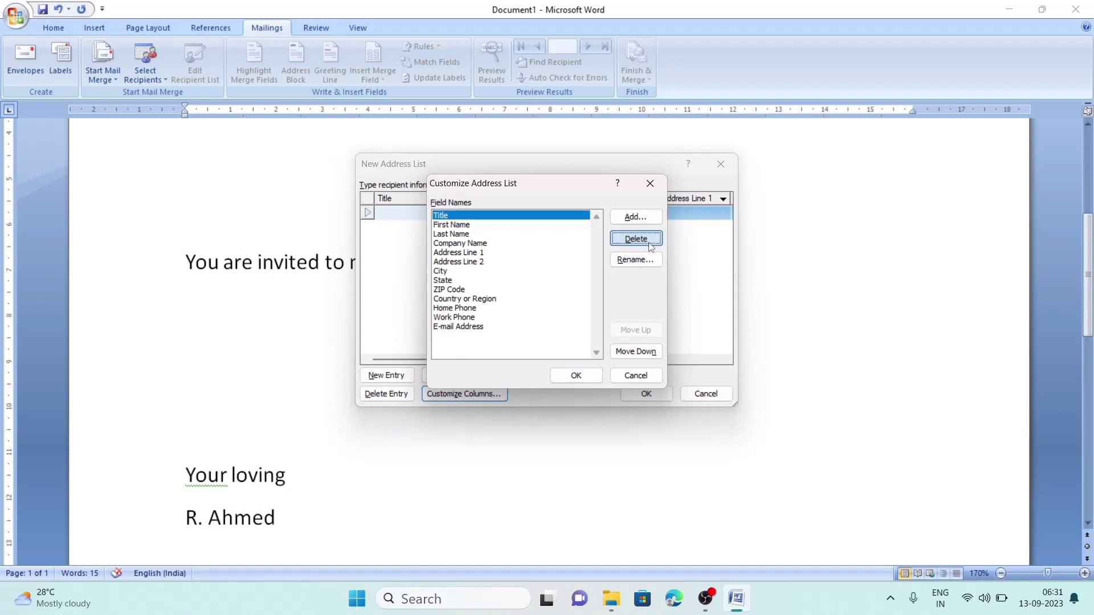
left_click(519, 335)
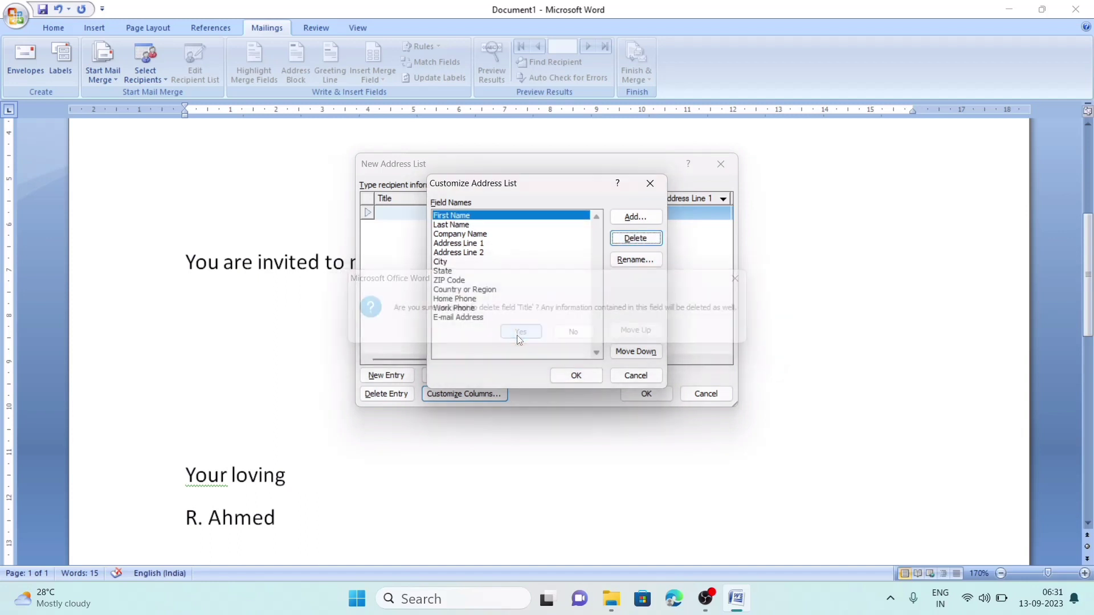
left_click(482, 235)
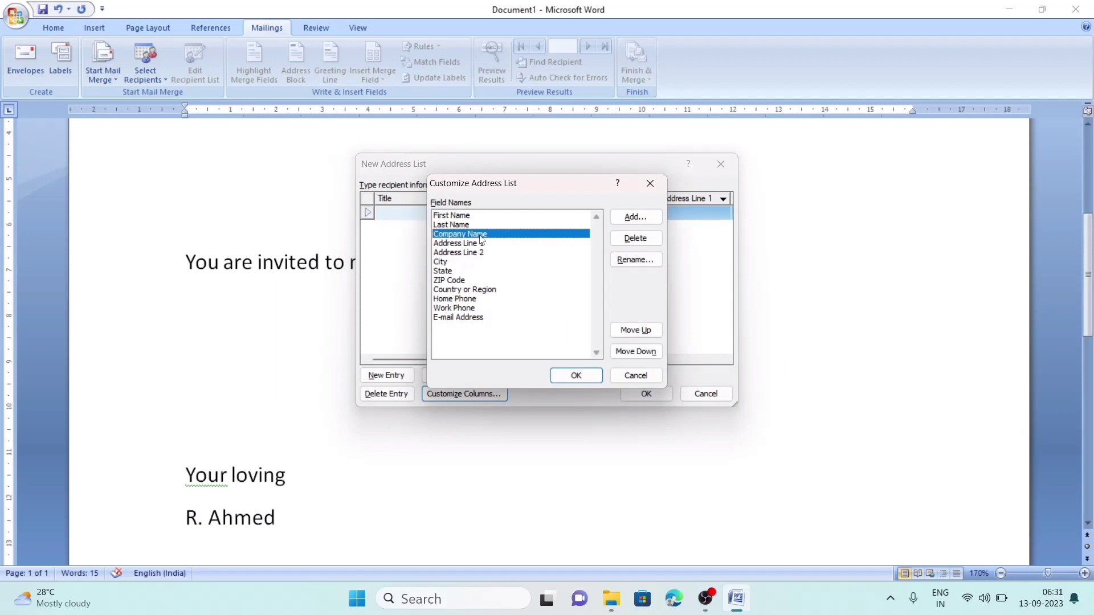
left_click(636, 238)
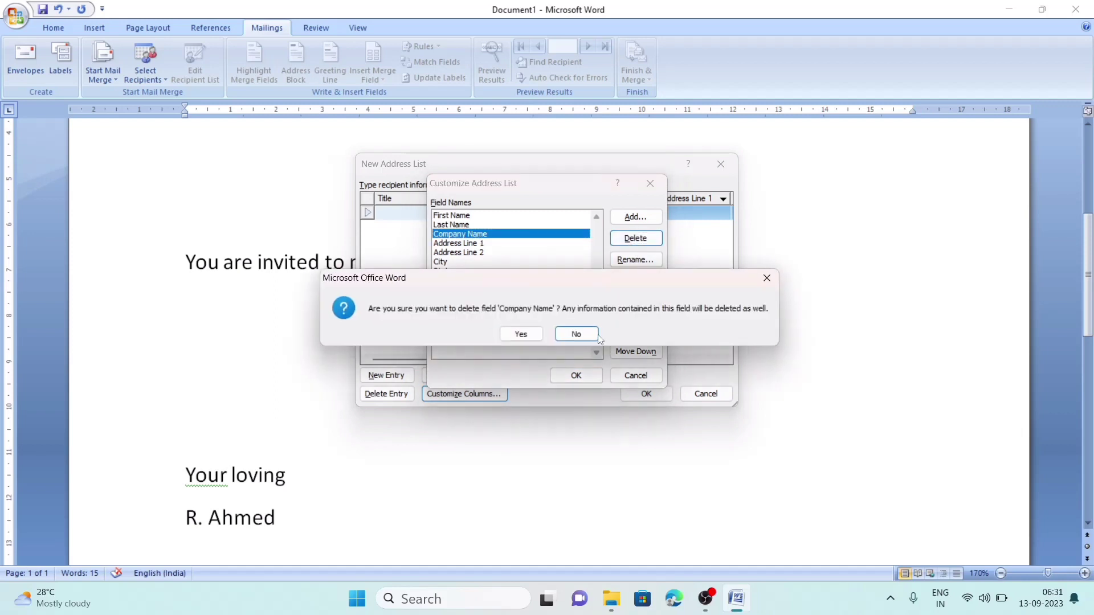
left_click(521, 334)
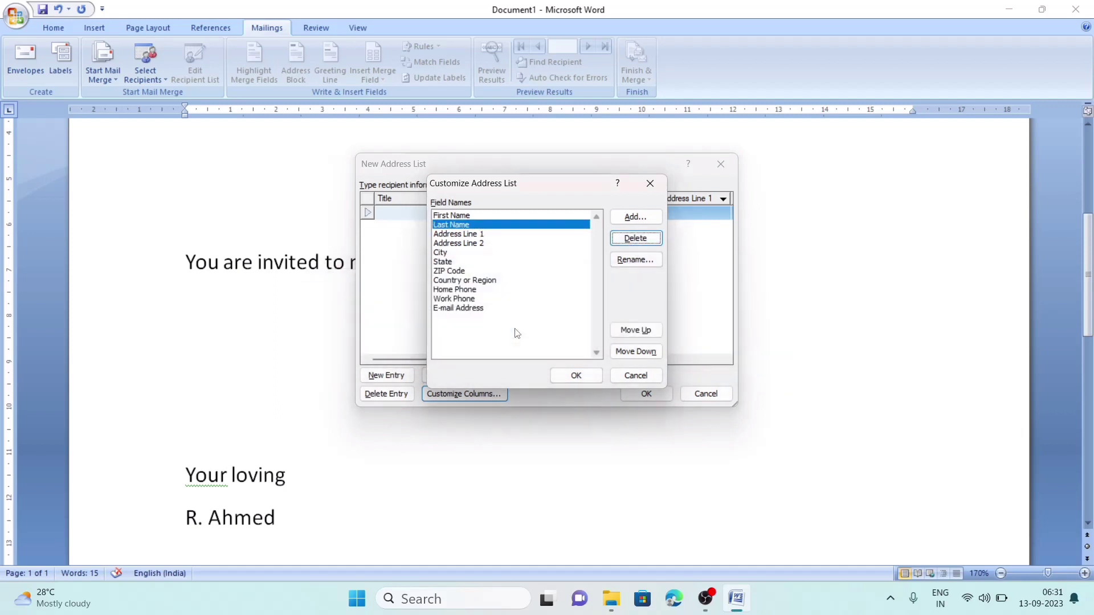
left_click(466, 244)
left_click(657, 241)
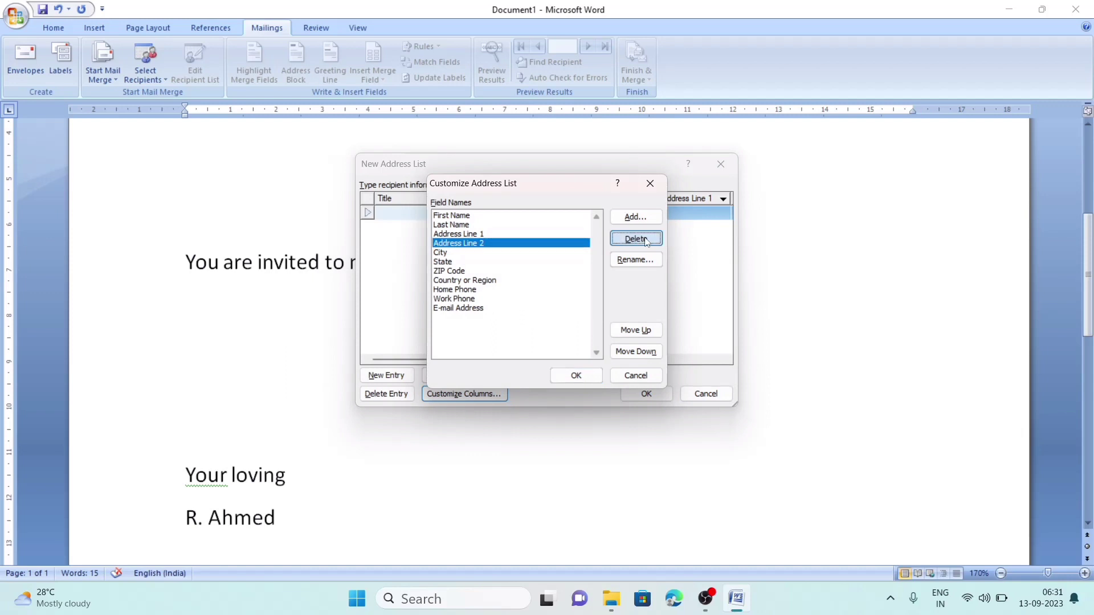
left_click(520, 336)
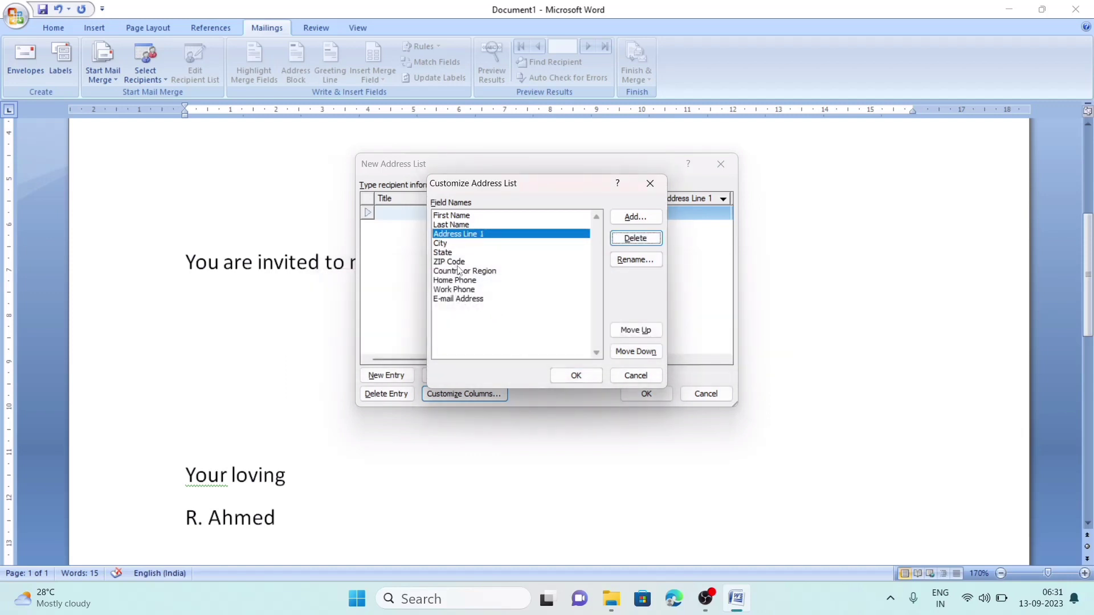
- Delete the E-mail Address and Work Phone fields as well, and apply the column changes
left_click(471, 298)
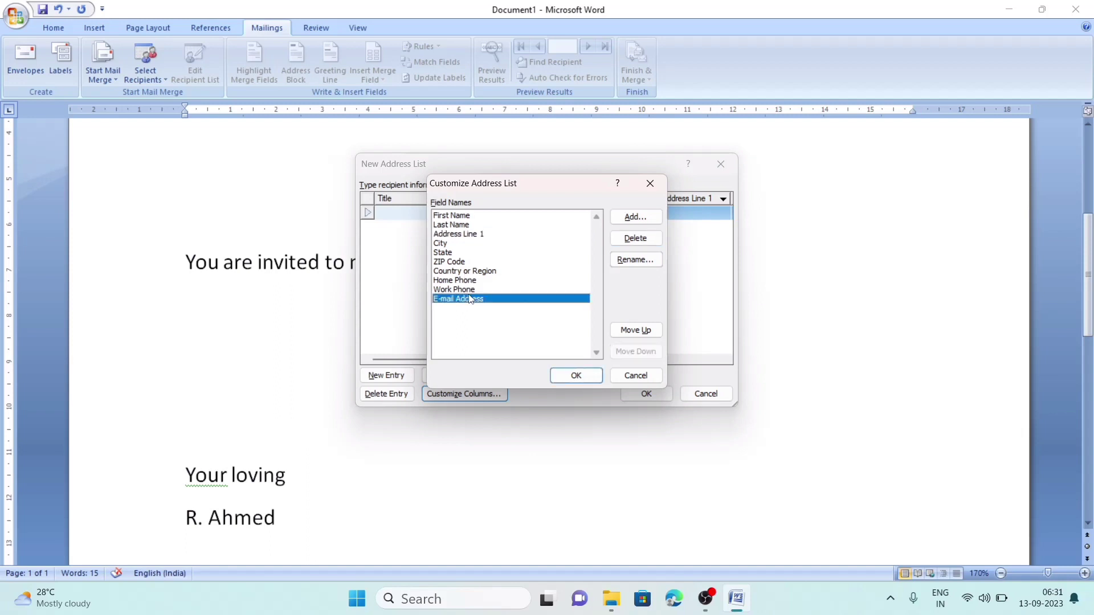
left_click(633, 238)
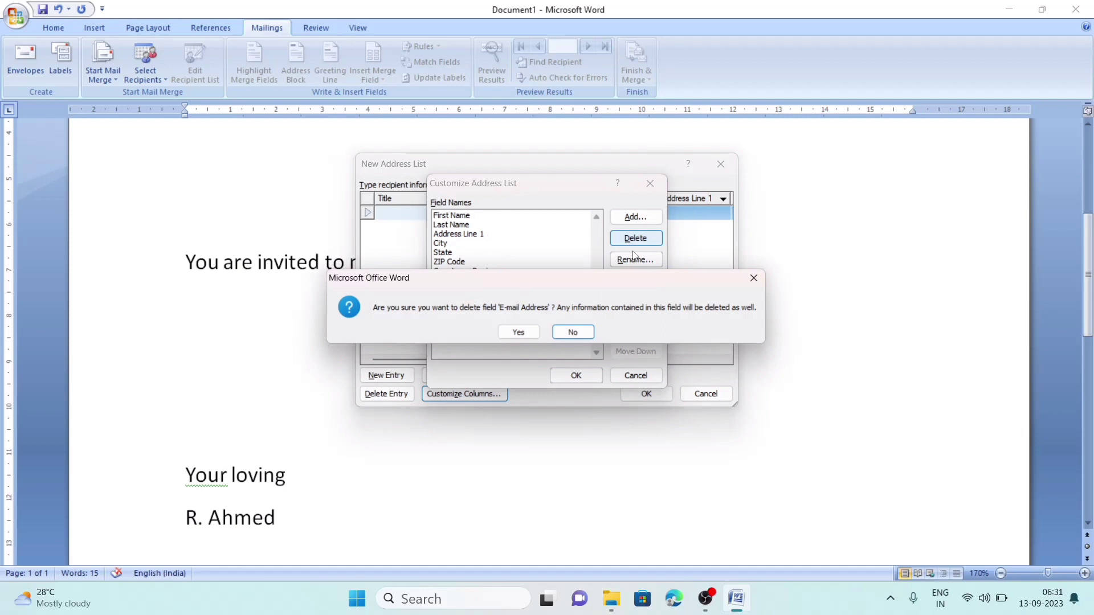
left_click(519, 335)
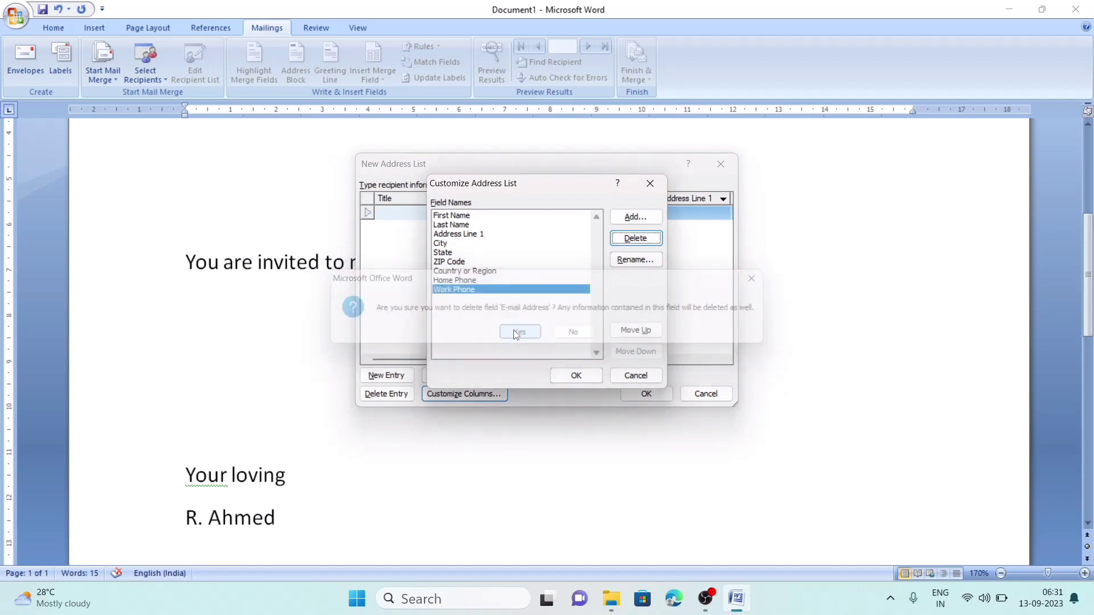
left_click(622, 240)
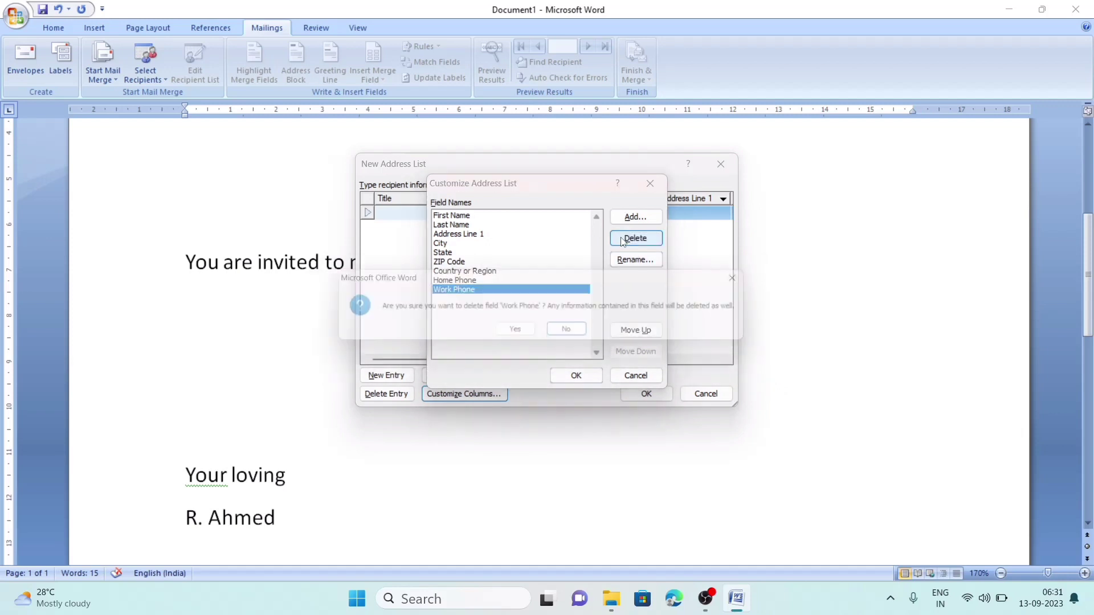
left_click(534, 337)
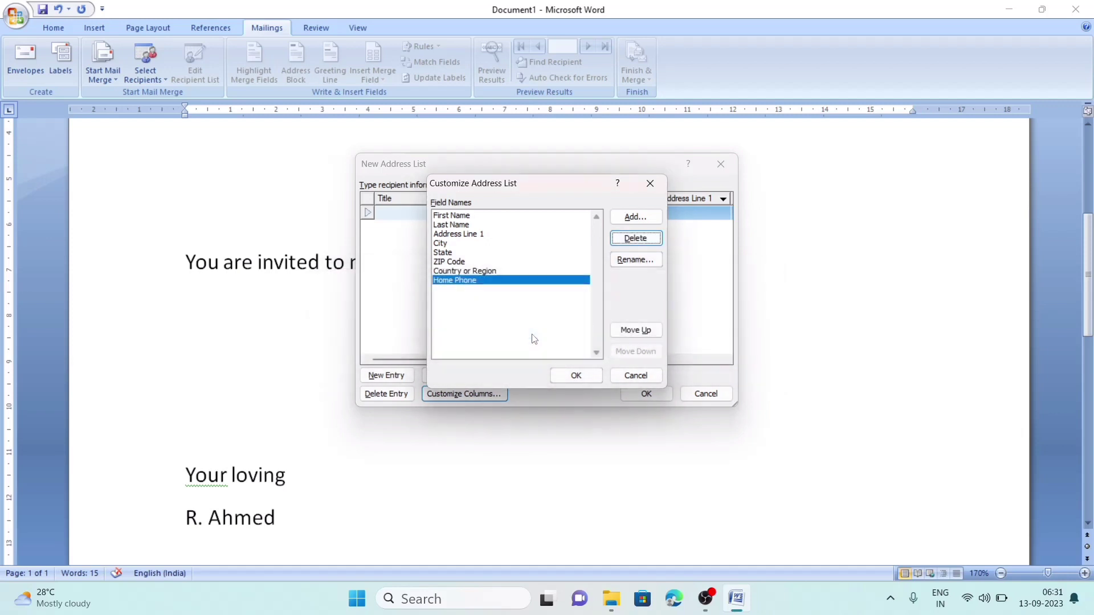
left_click(575, 378)
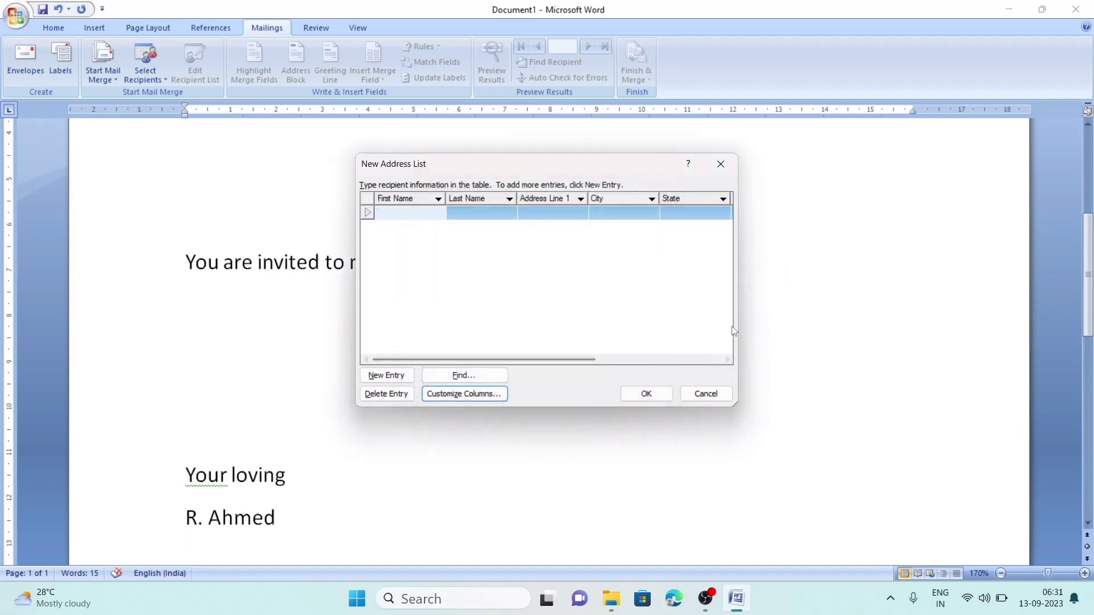
- Widen the New Address List dialog on both sides to show all eight columns
left_click_drag(736, 319, 1042, 318)
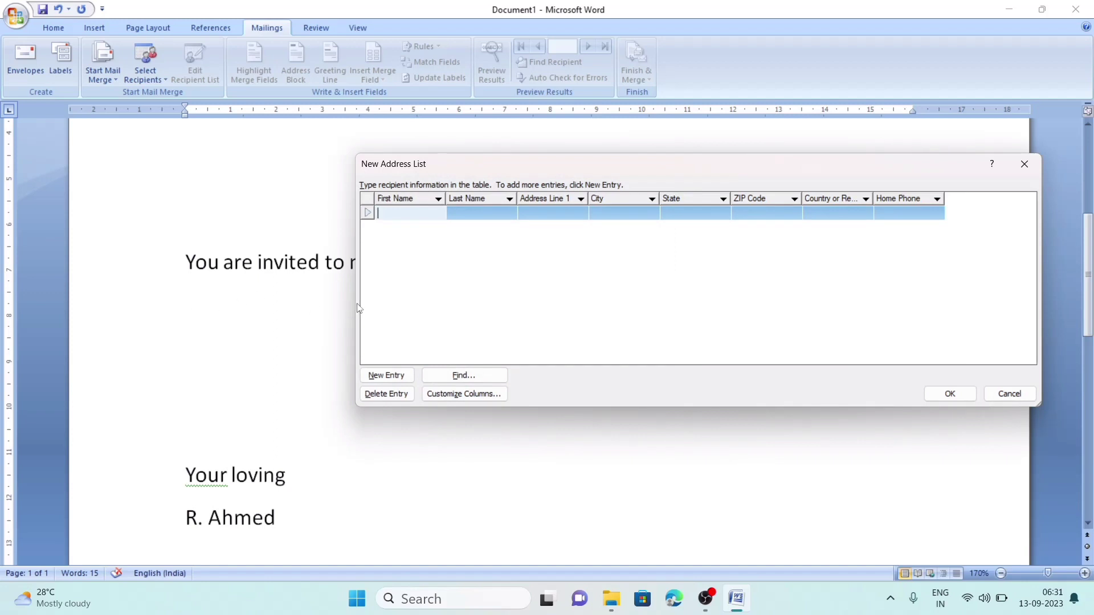
left_click_drag(356, 305, 110, 316)
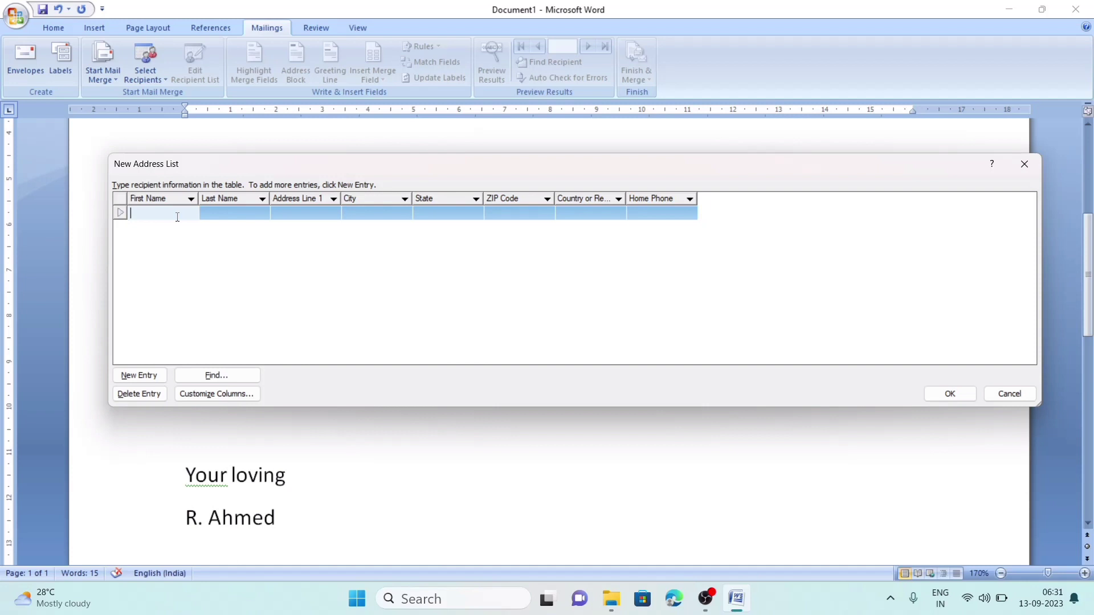
- Enter the first recipient's first name, last name, street address and city
key("Tab")
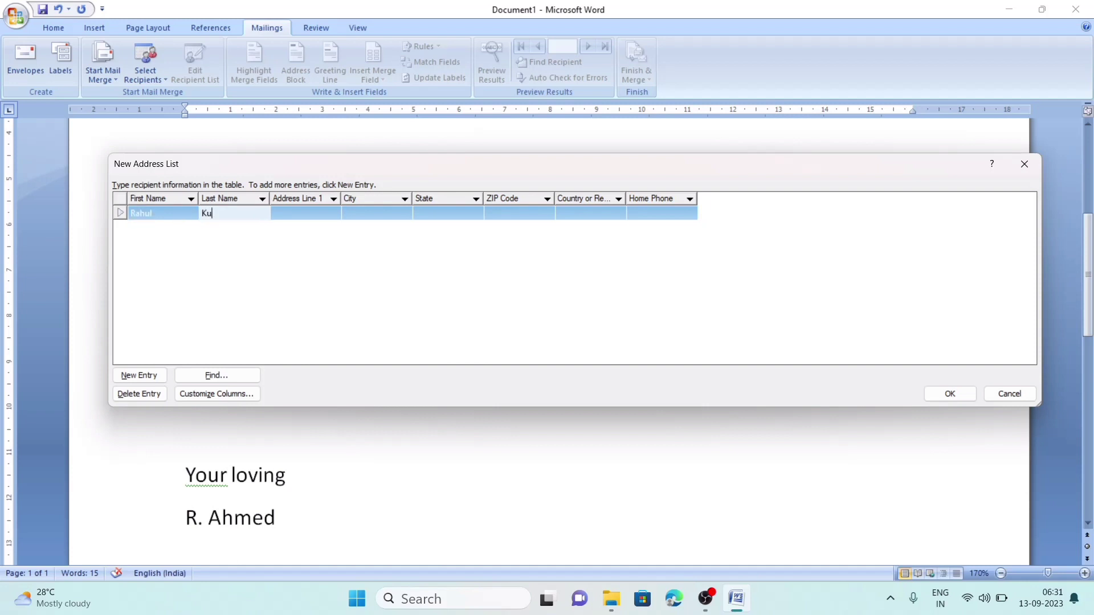
key("Tab")
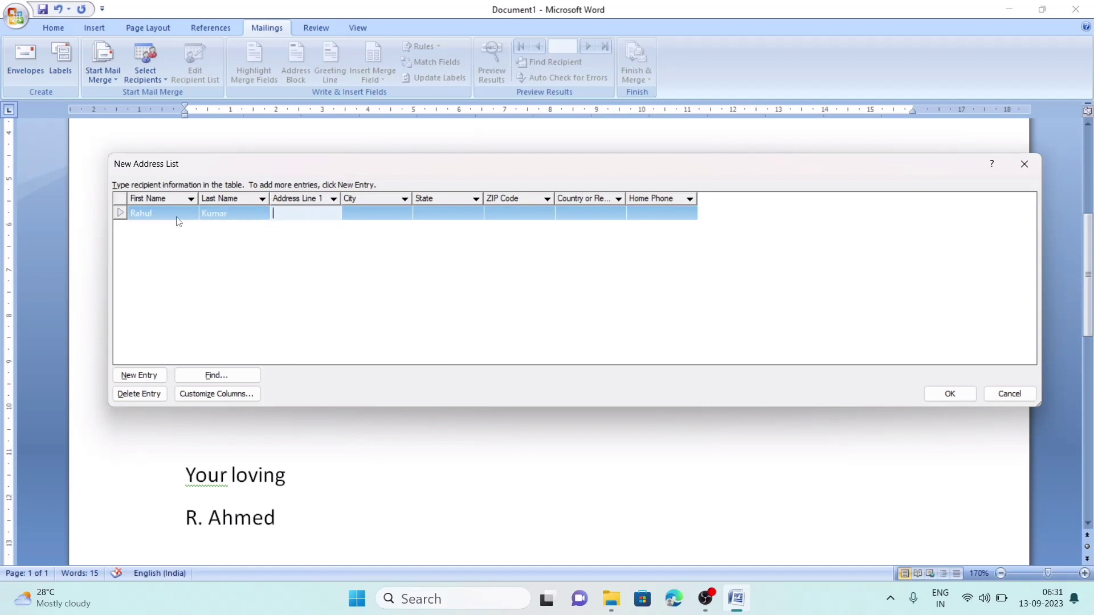
type("Khanapara")
key("Tab")
type("Gu")
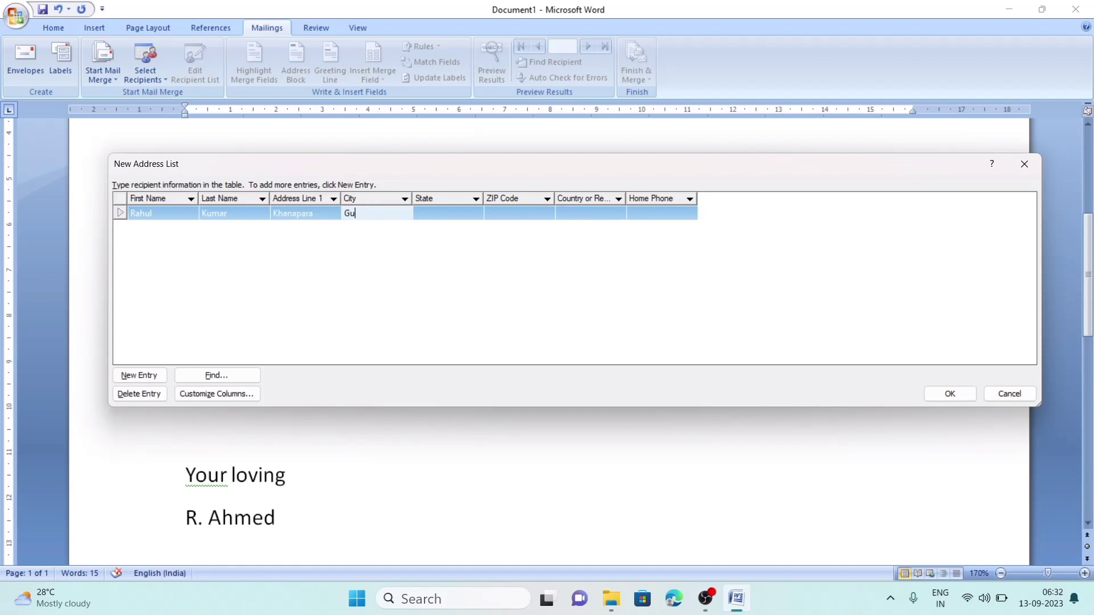
type("wahati")
key("Tab")
- Fill in the first recipient's state, ZIP code, country India and home phone number
type("Assam")
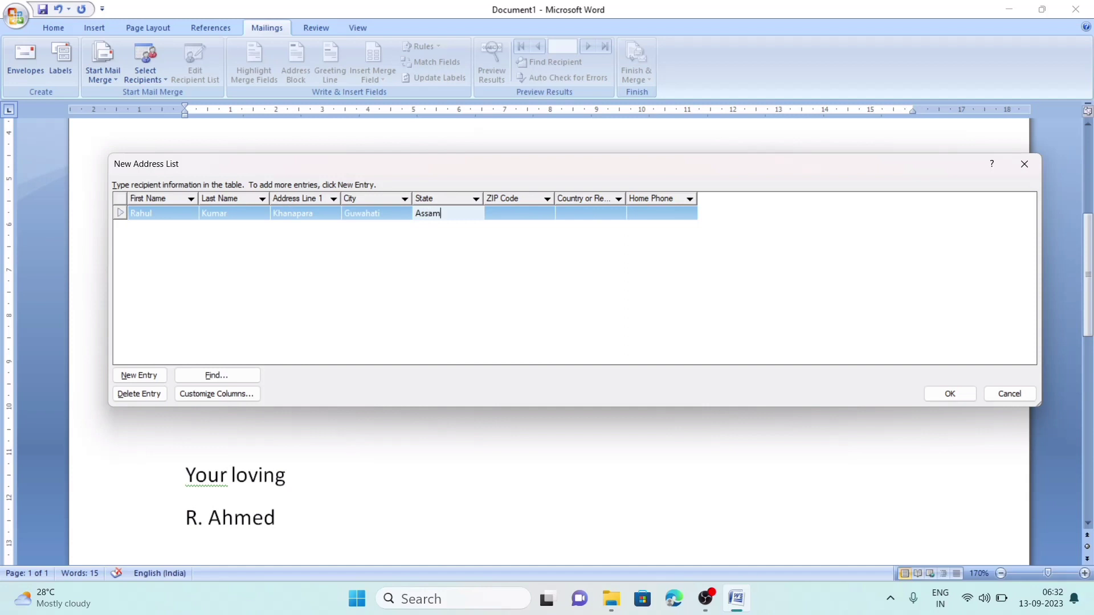
key("Tab")
type("78")
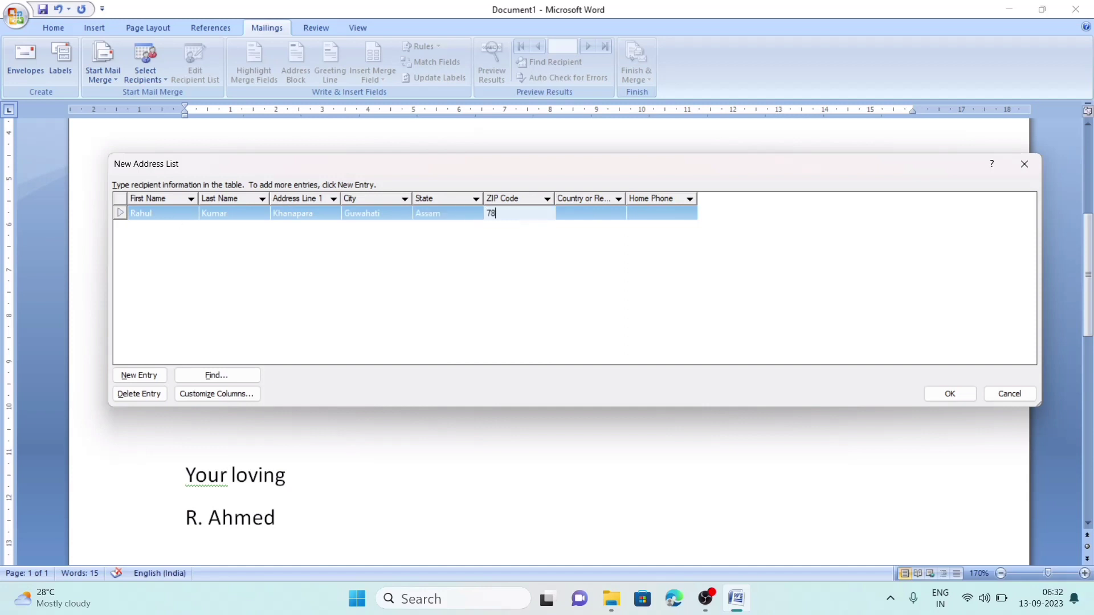
type("1022")
key("Tab")
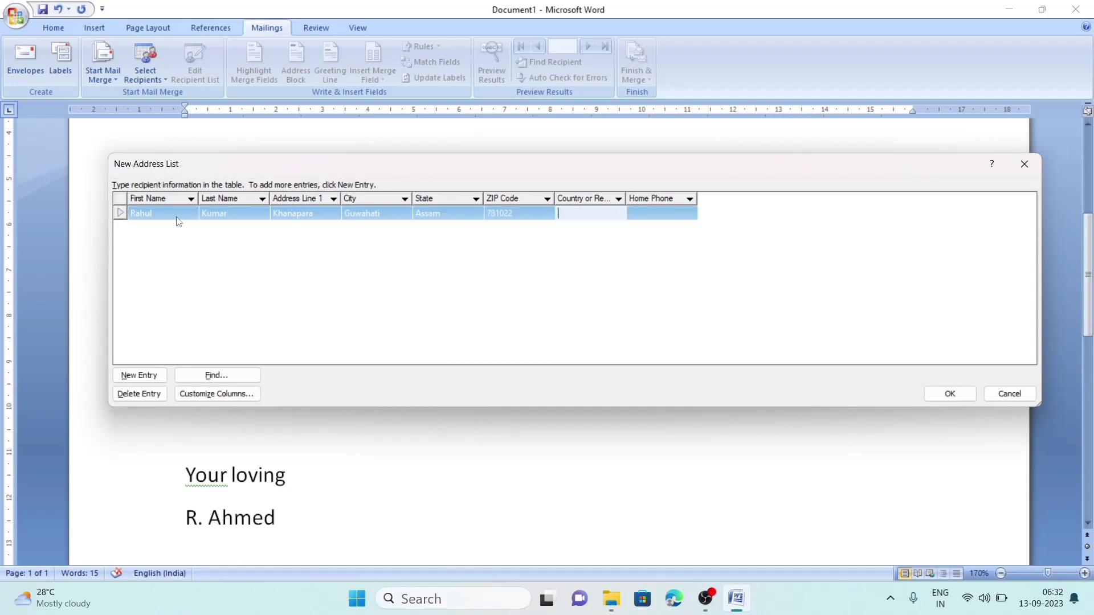
type("India")
key("Tab")
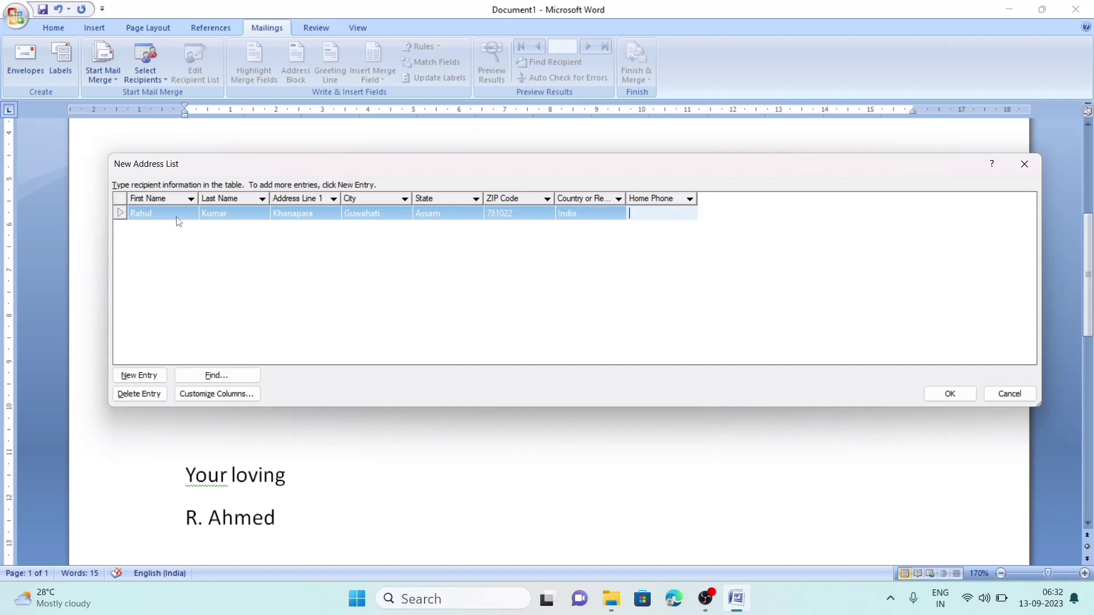
- Add a new entry with the second recipient's first name, last name and street address
left_click(145, 377)
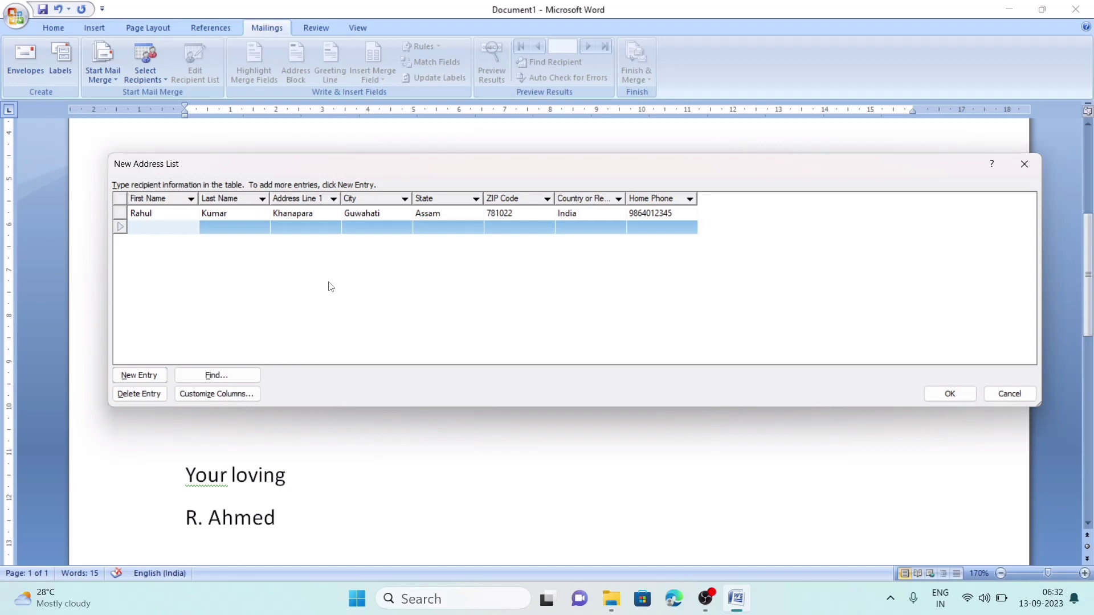
key("Tab")
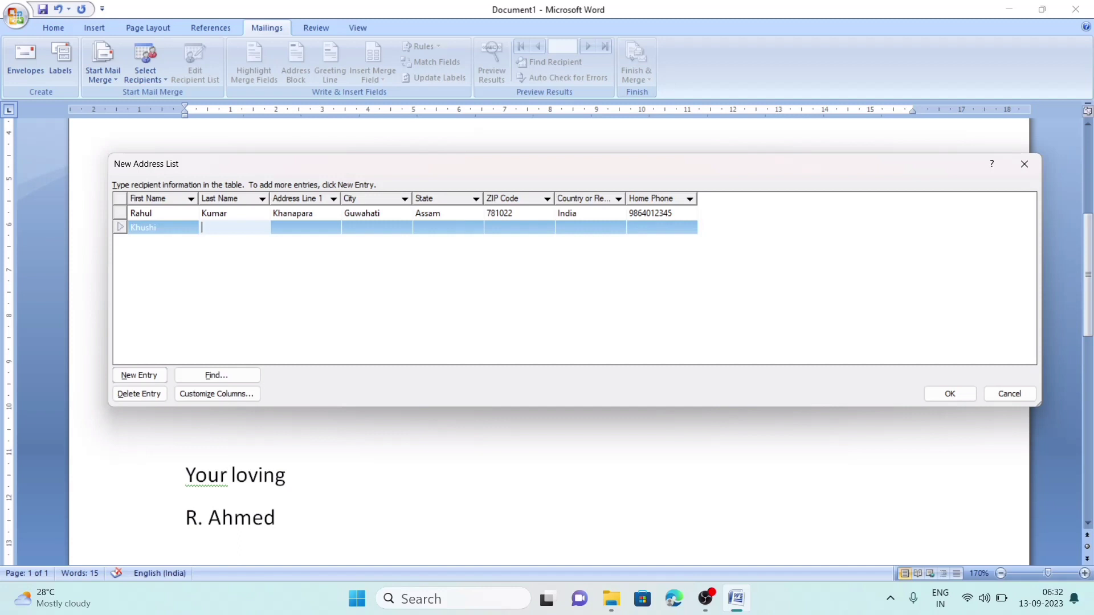
key("Tab")
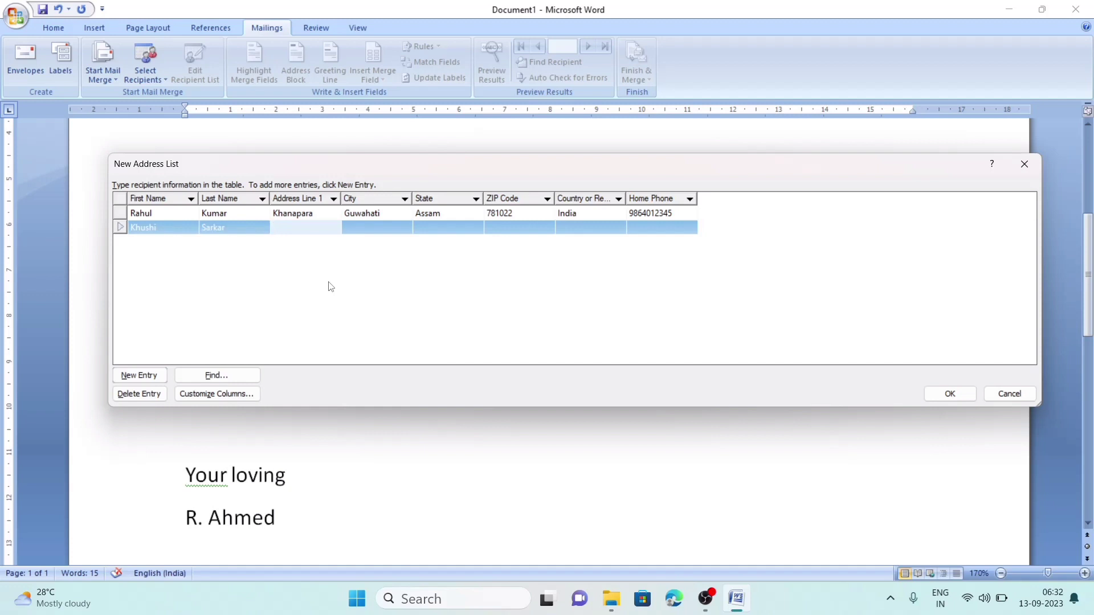
left_click(330, 287)
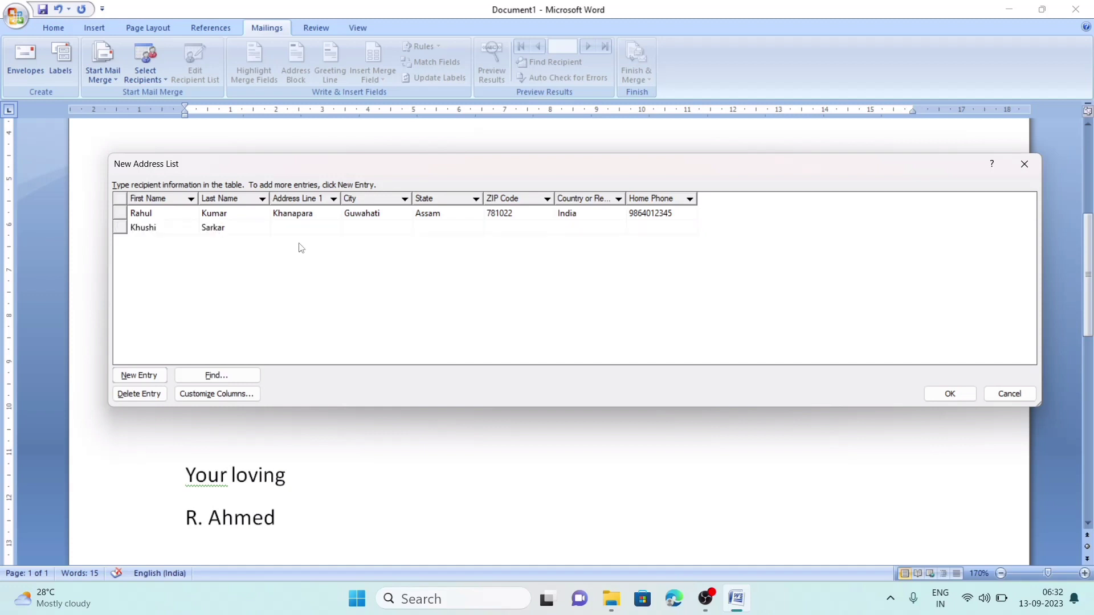
left_click(291, 231)
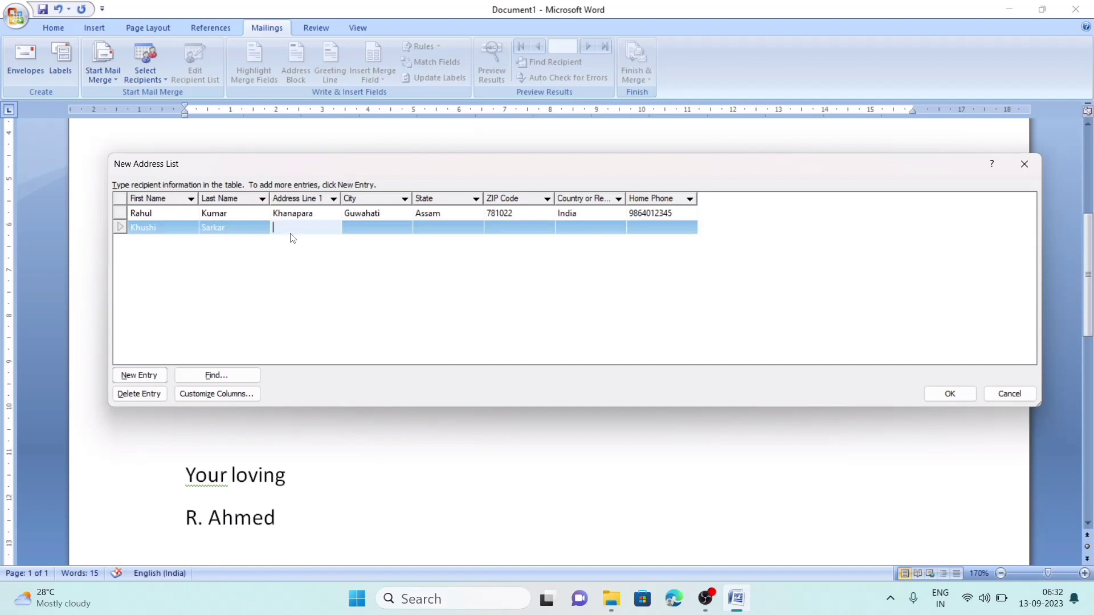
type("Beltola")
key("Tab")
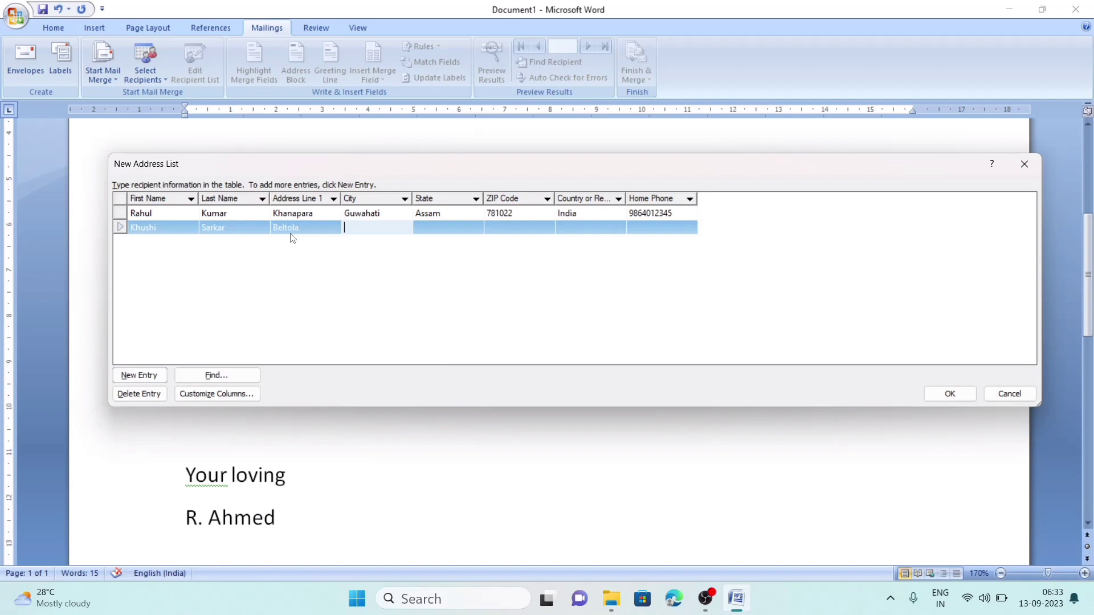
- Fill in the second recipient's city, state, ZIP code, country India and home phone
type("Guwahati")
key("Tab")
type("Assam")
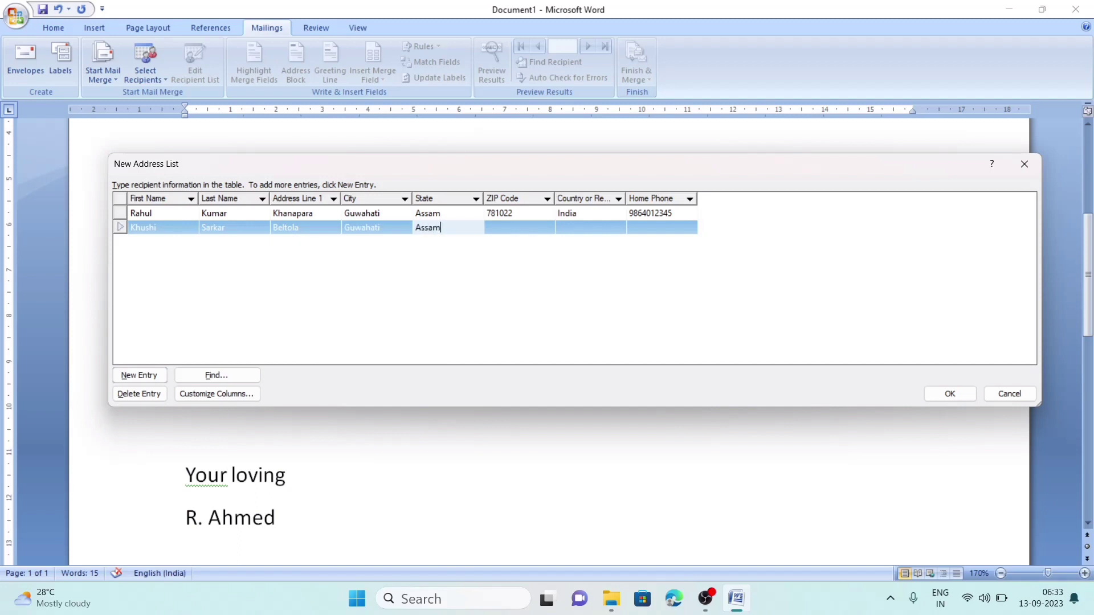
key("Tab")
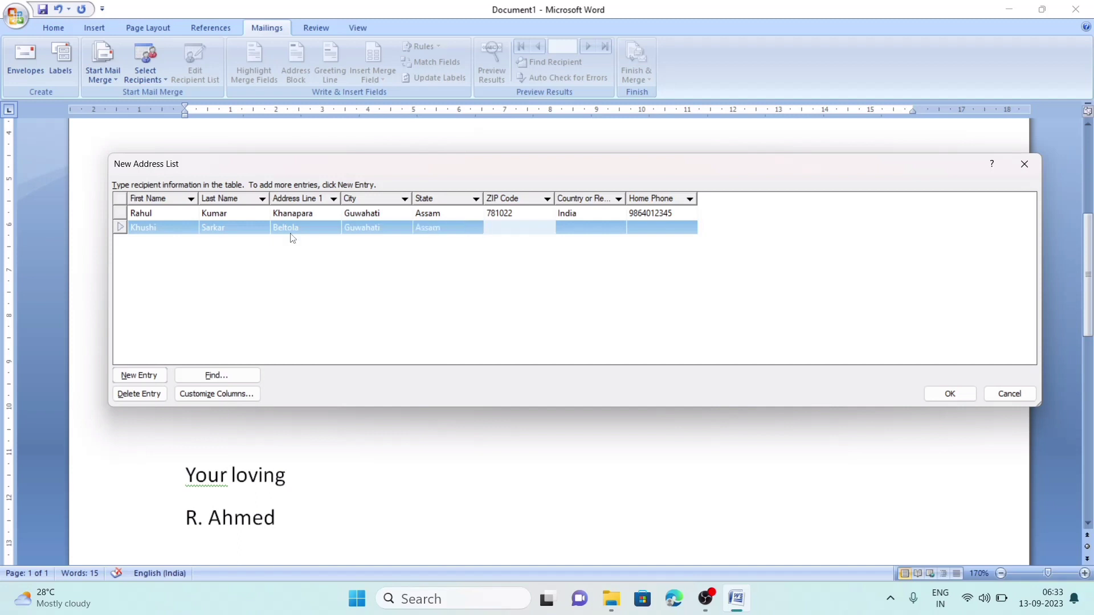
type("781029")
key("Tab")
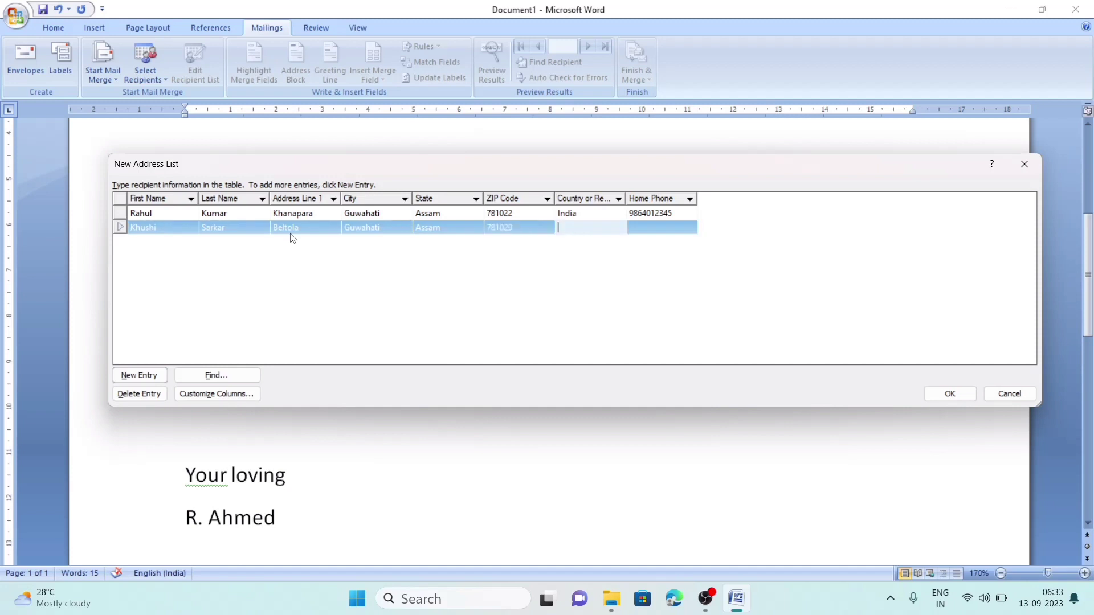
type("India")
key("Tab")
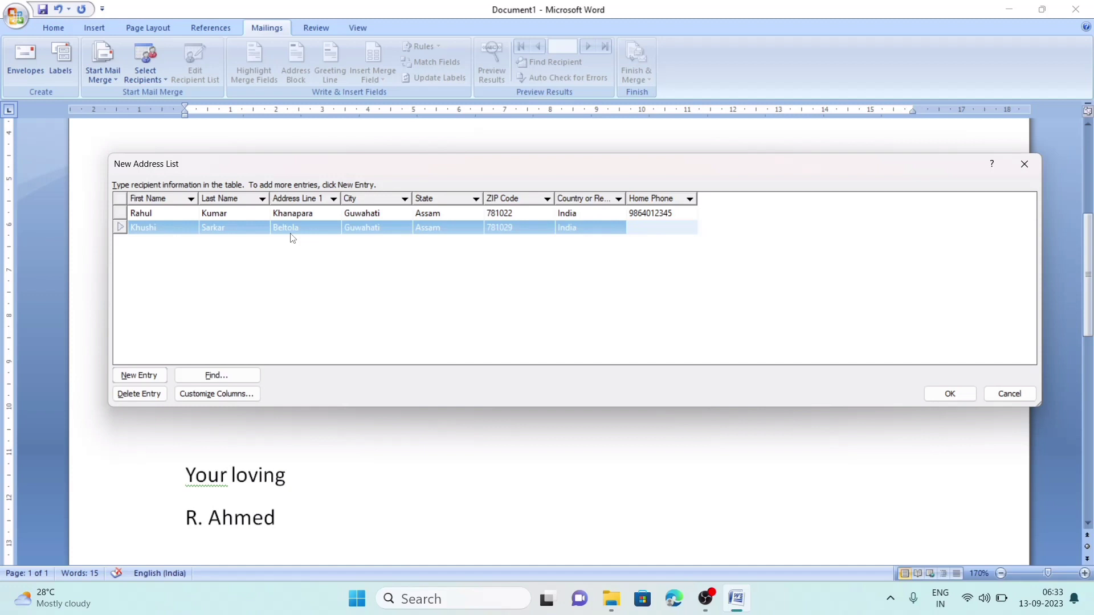
- Start a new address-list entry and fill in the third recipient's first and last name
left_click(150, 378)
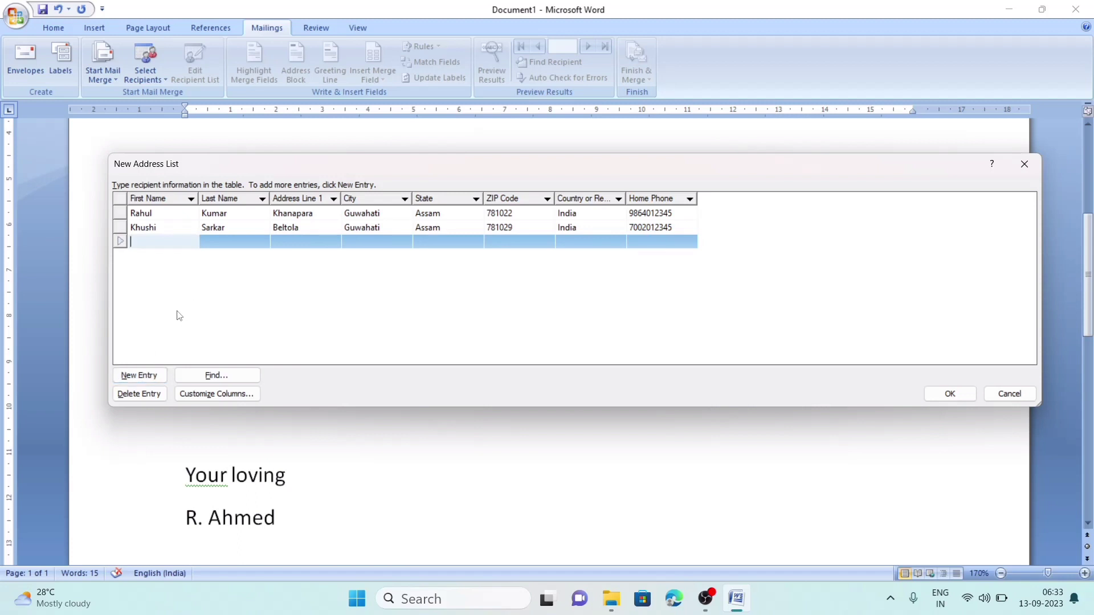
key("Tab")
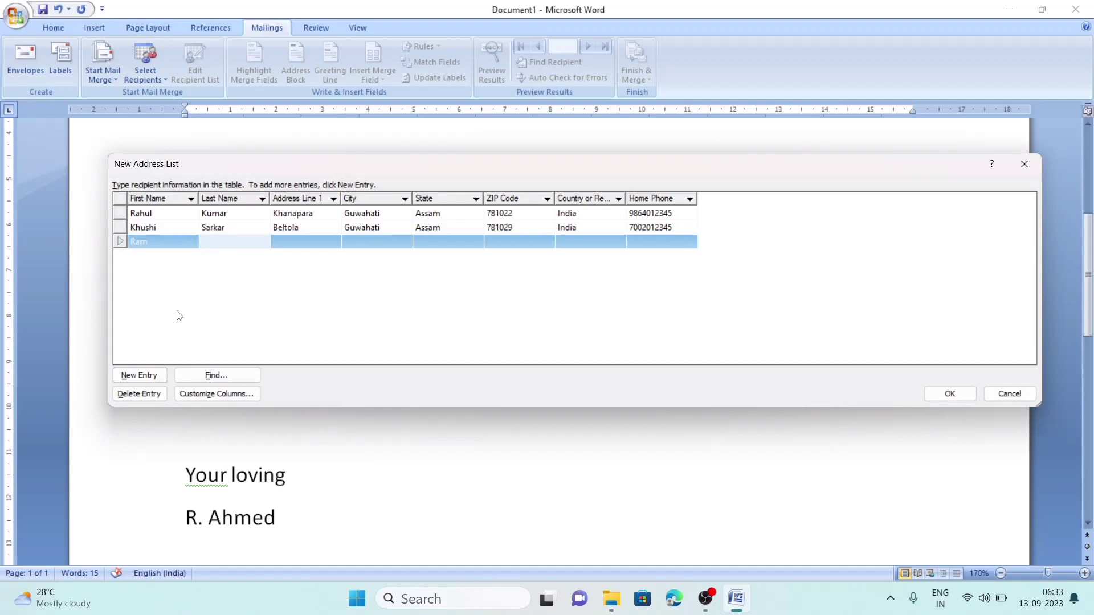
key("Tab")
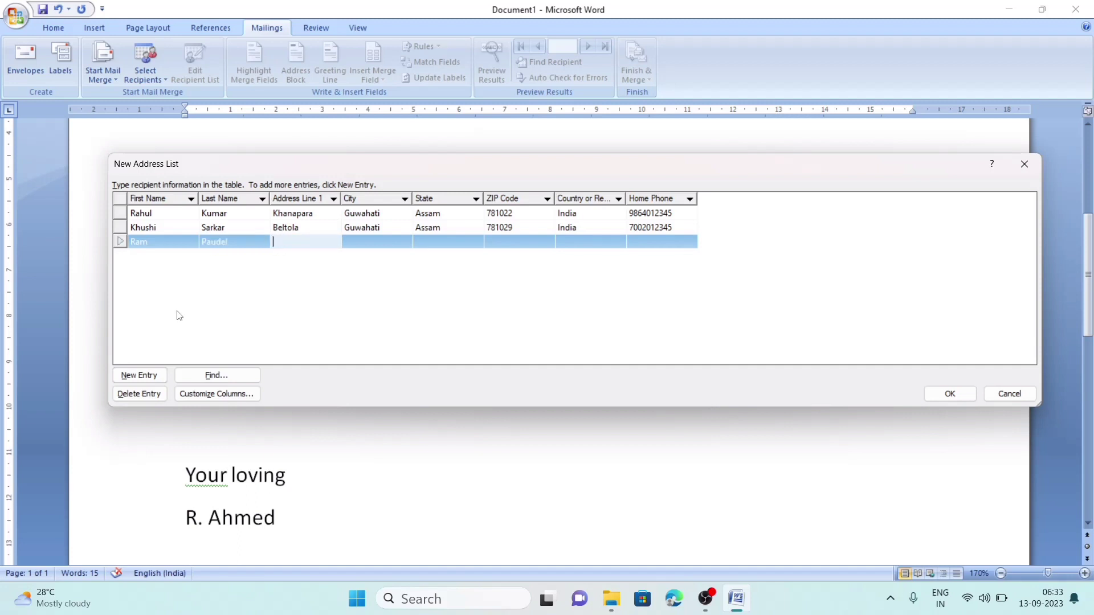
- Fill in the recipient's street address, city, state, ZIP, country India and home phone
type("Jorabat")
key("Tab")
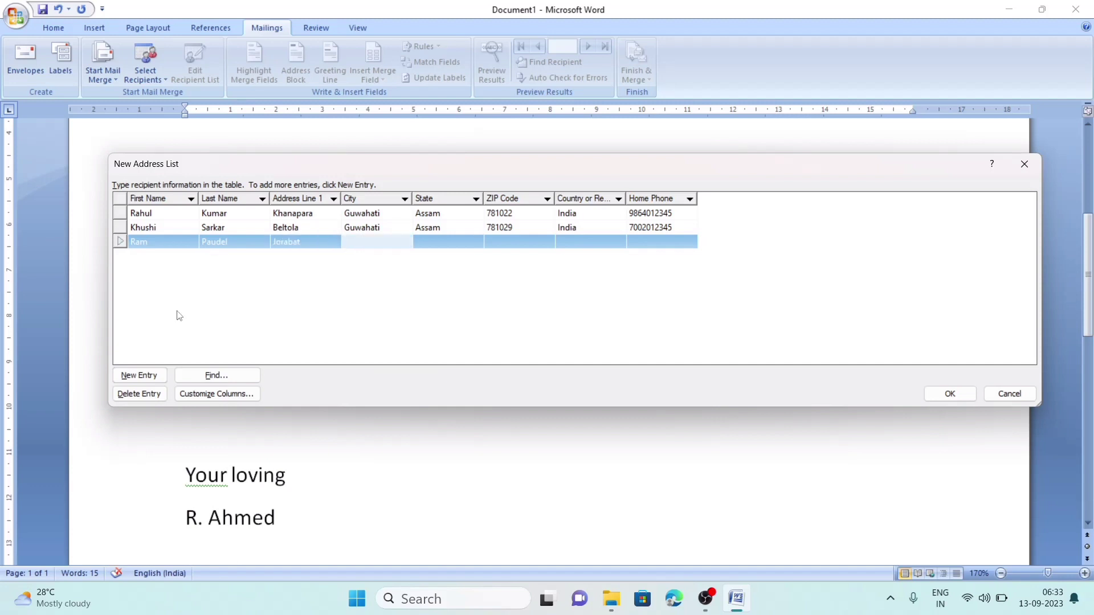
type("Guwahati")
key("Tab")
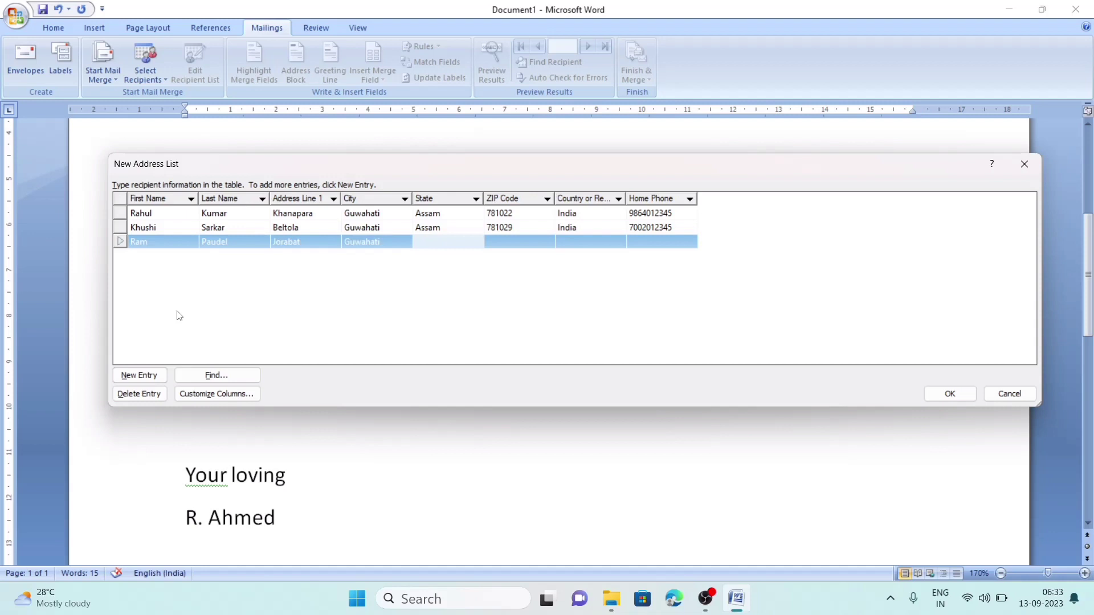
type("Assam")
key("Tab")
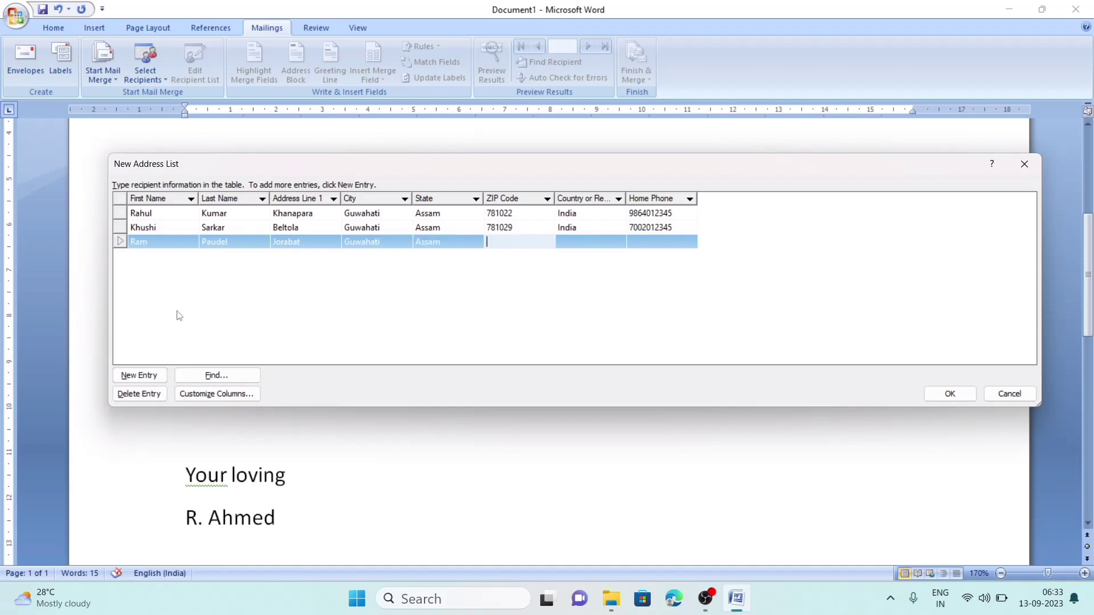
type("781023")
key("Tab")
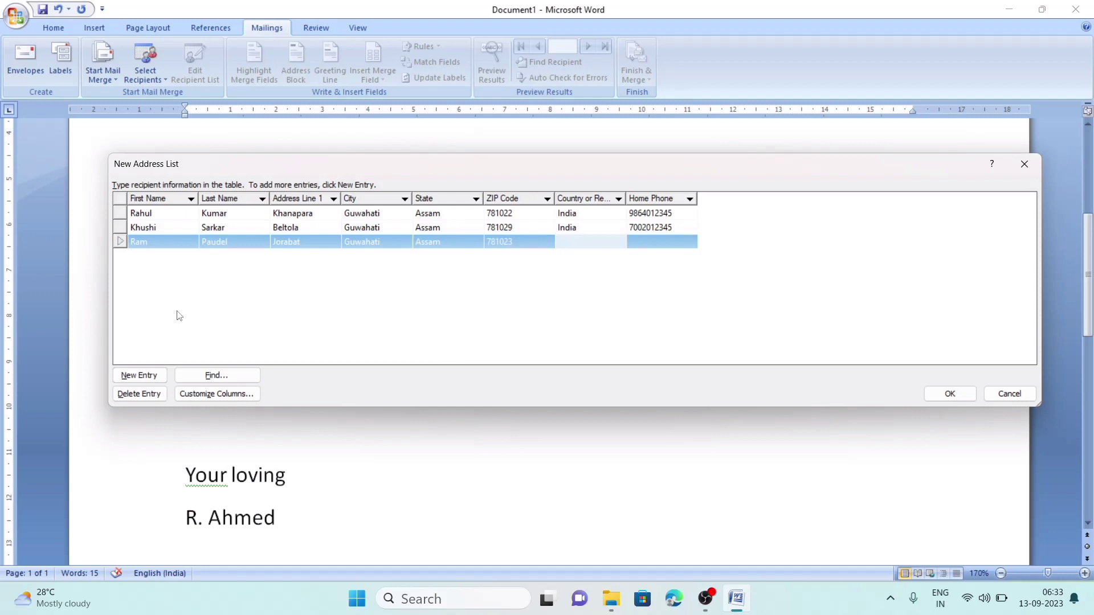
type("India")
key("Tab")
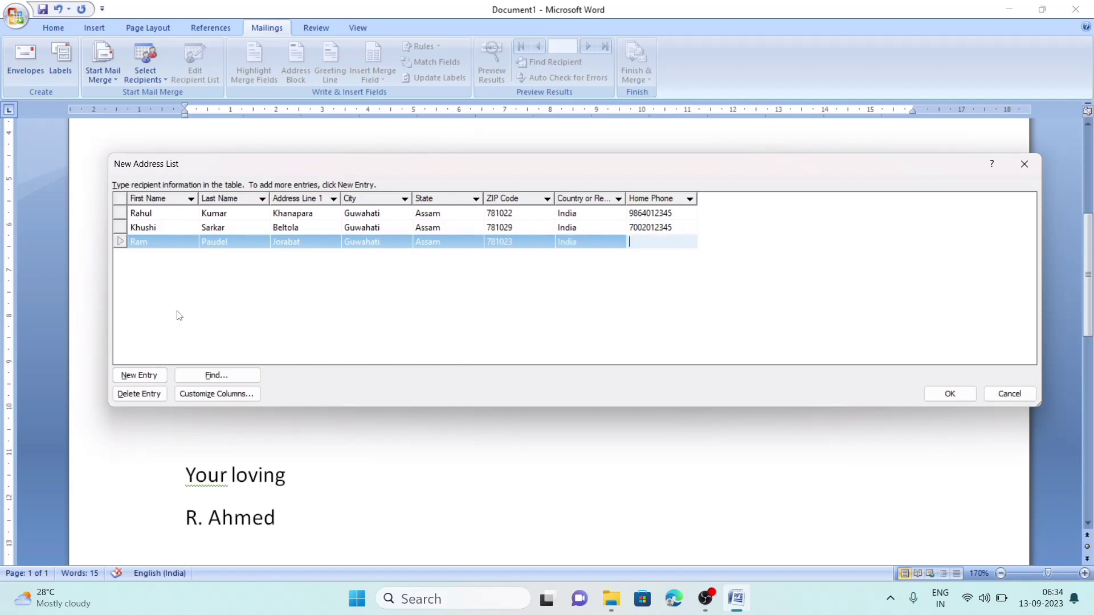
- Close the recipient list and save it as 'friends' in My Data Sources
left_click(944, 396)
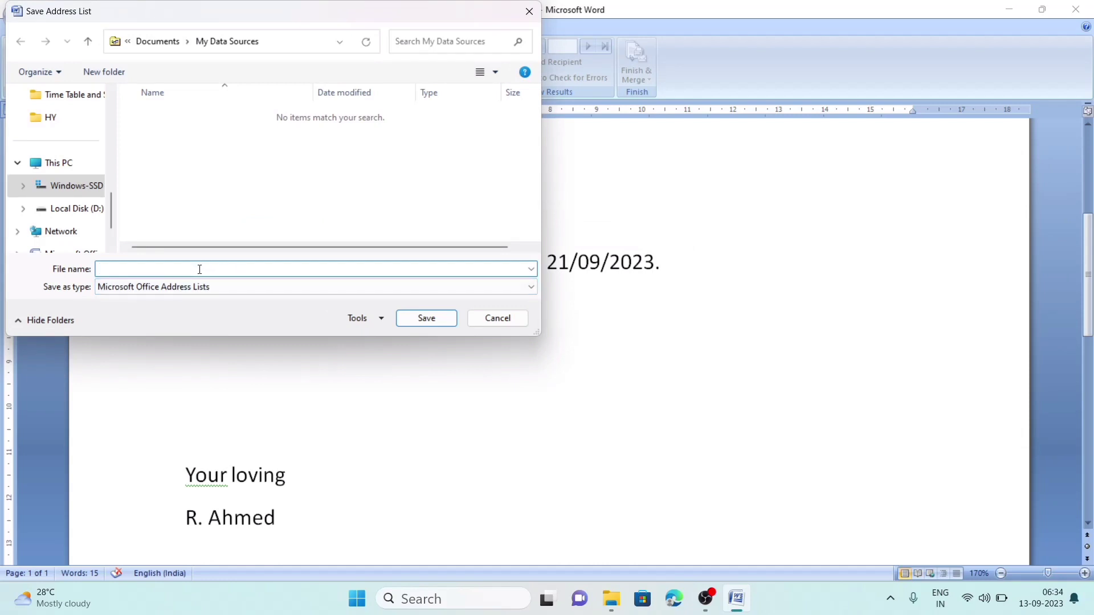
type("friends")
key("Return")
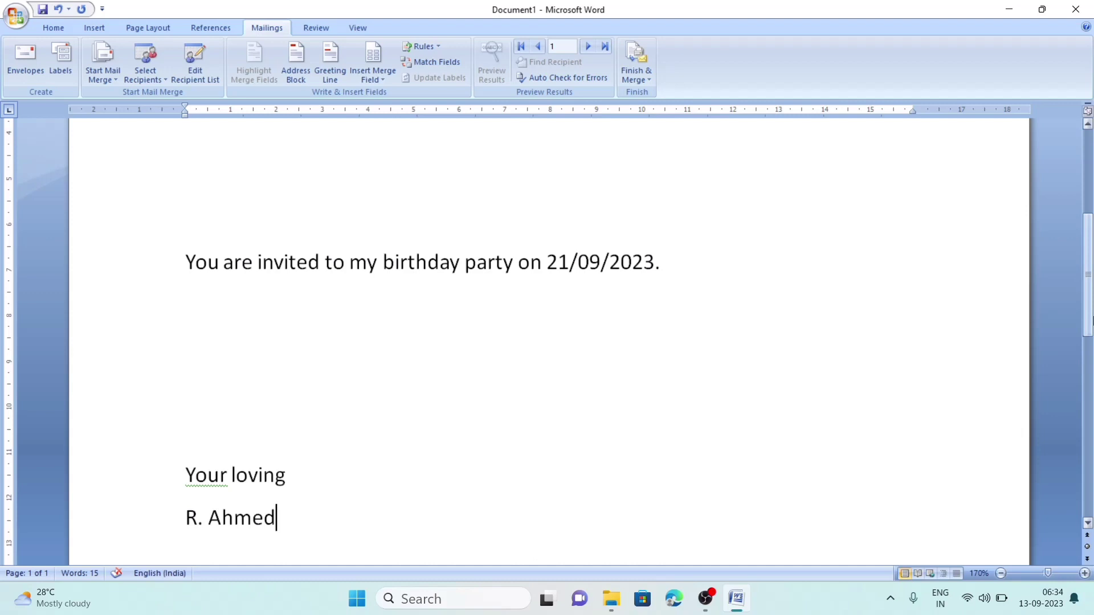
scroll(1092, 312, "up", 1)
scroll(1092, 312, "up", 5)
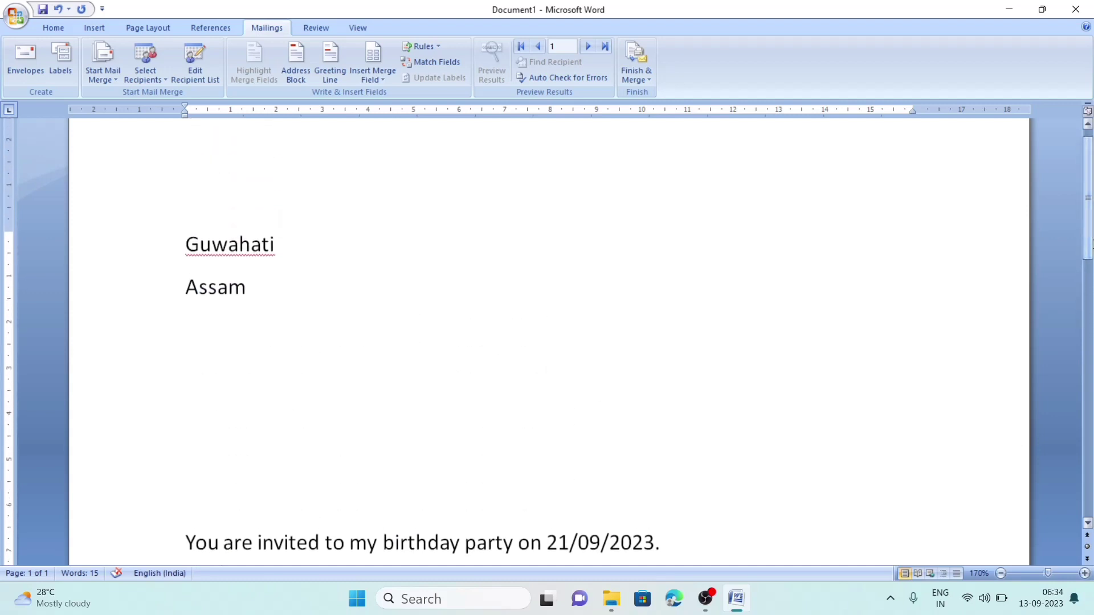
- Add a blank line below Assam and insert an address block in the 'Joshua Q. Randall Jr.' format
left_click(189, 339)
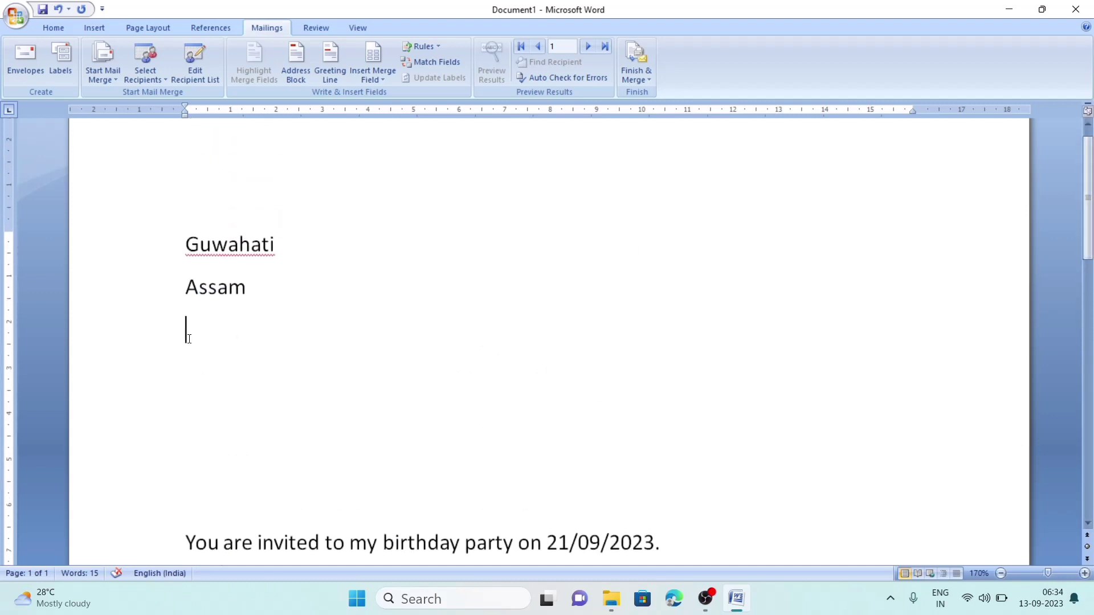
key("Return")
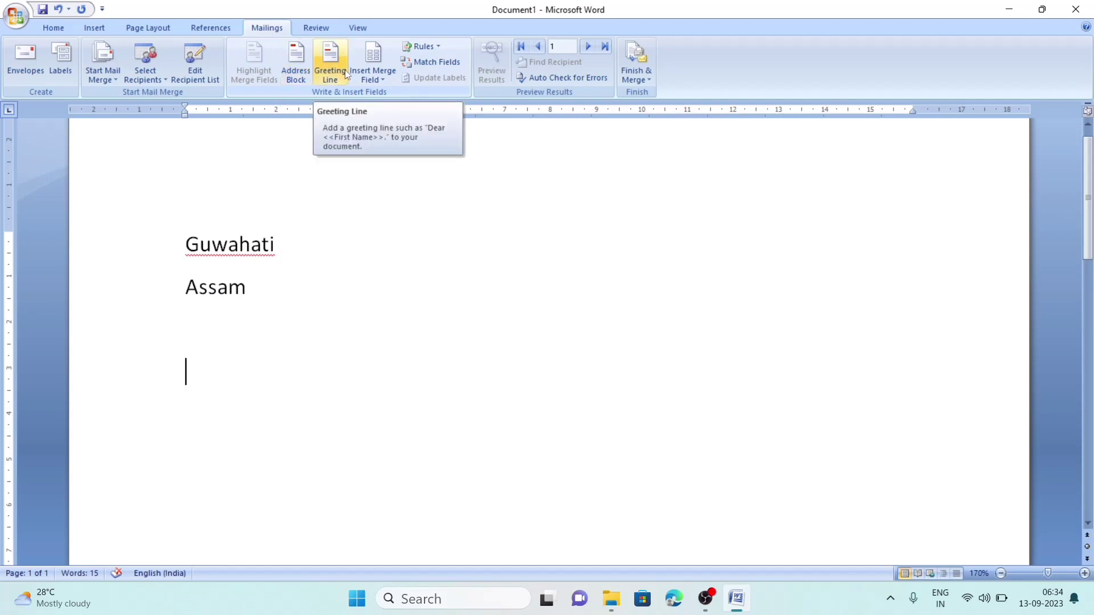
left_click(299, 66)
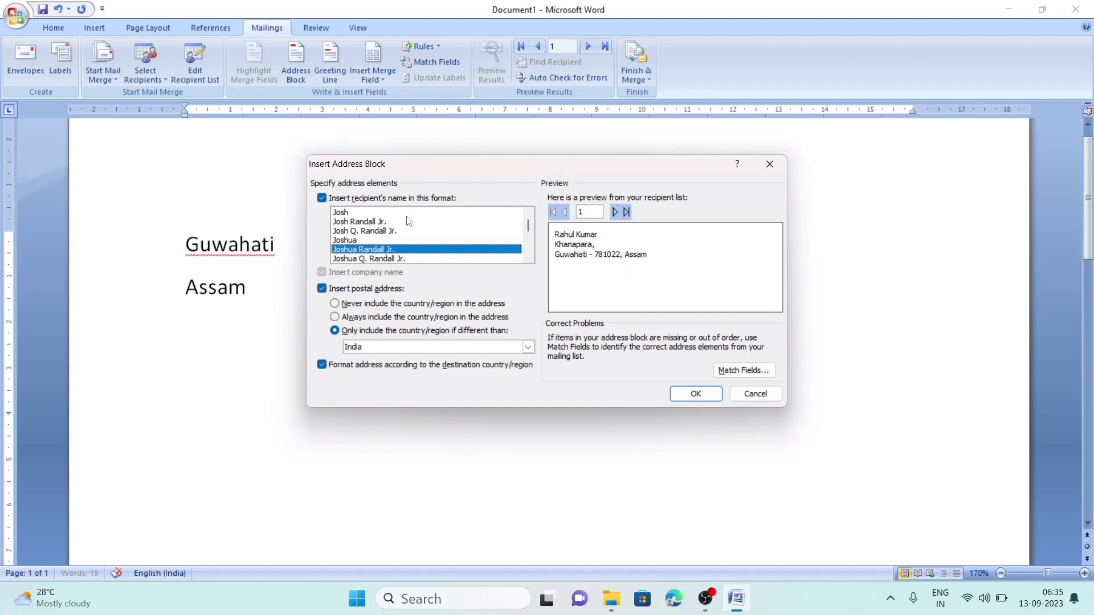
left_click(351, 214)
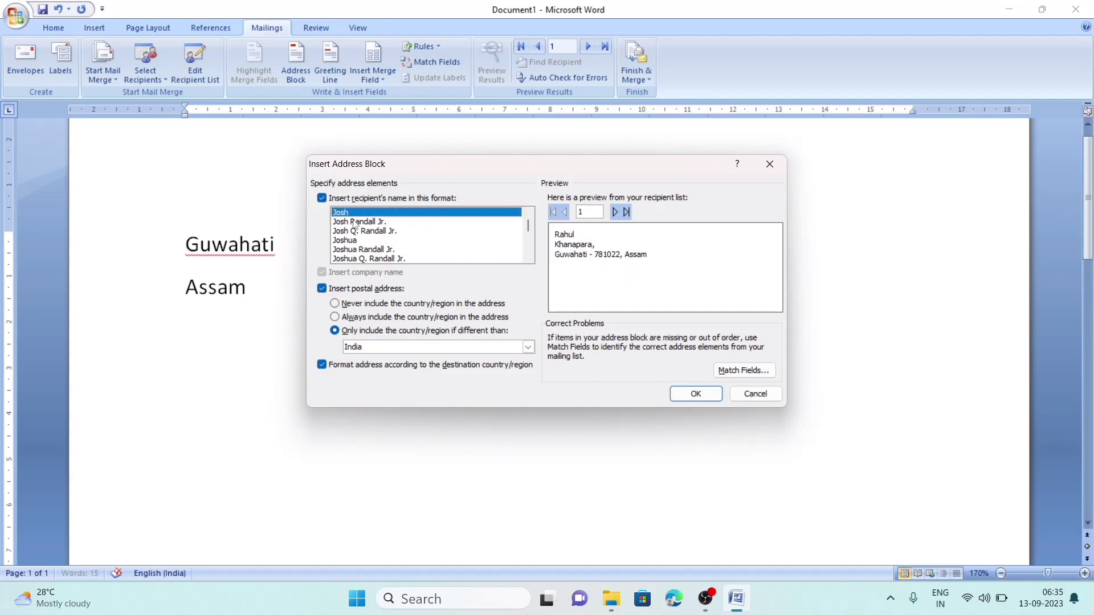
left_click(354, 221)
left_click(355, 232)
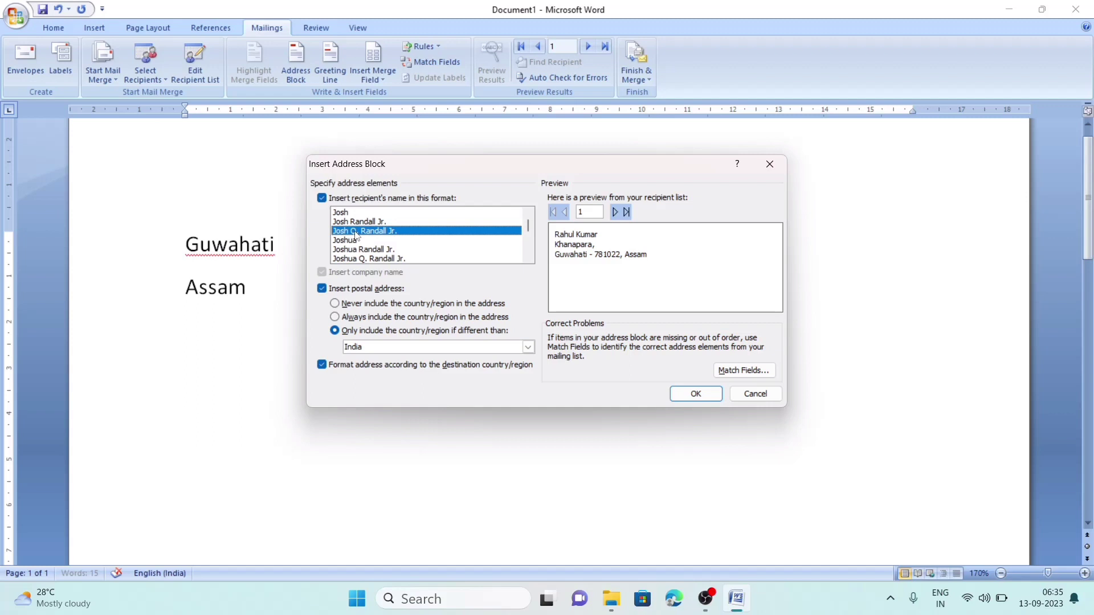
left_click(352, 259)
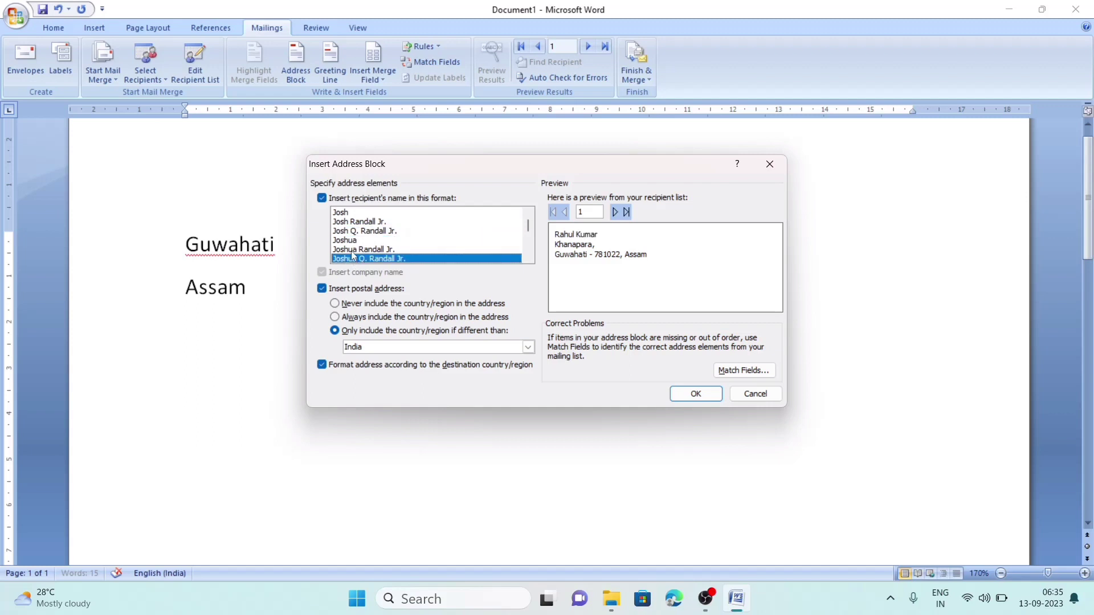
left_click(353, 251)
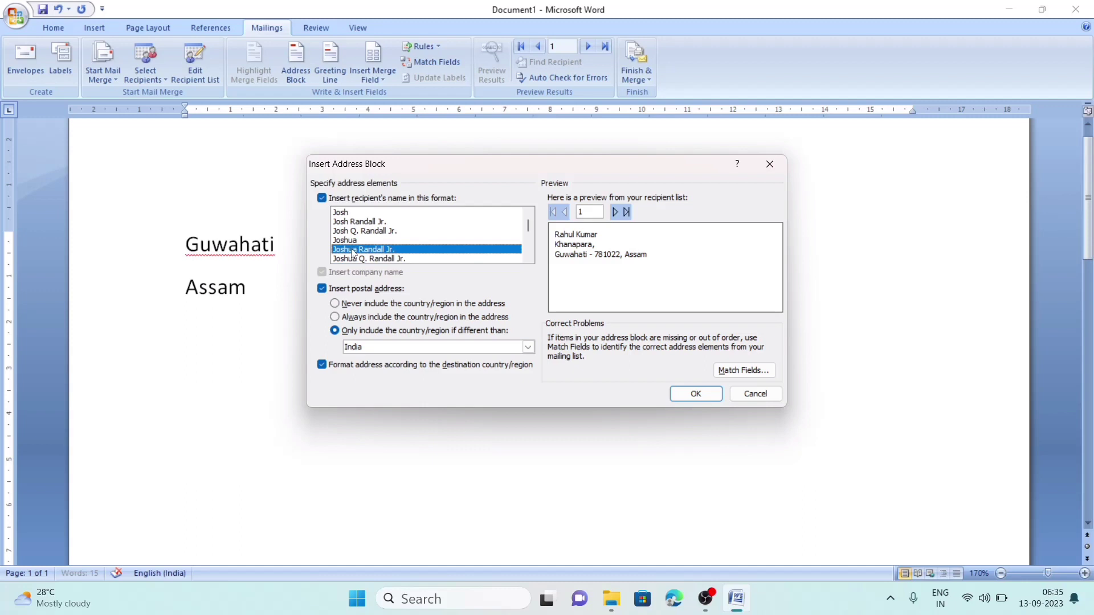
left_click(356, 259)
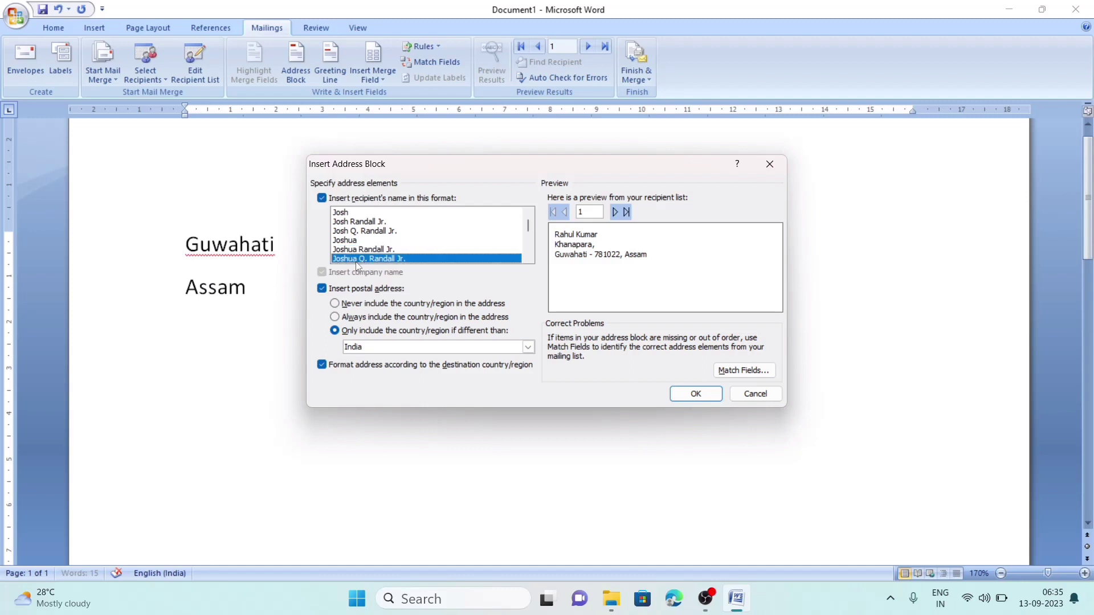
left_click(696, 394)
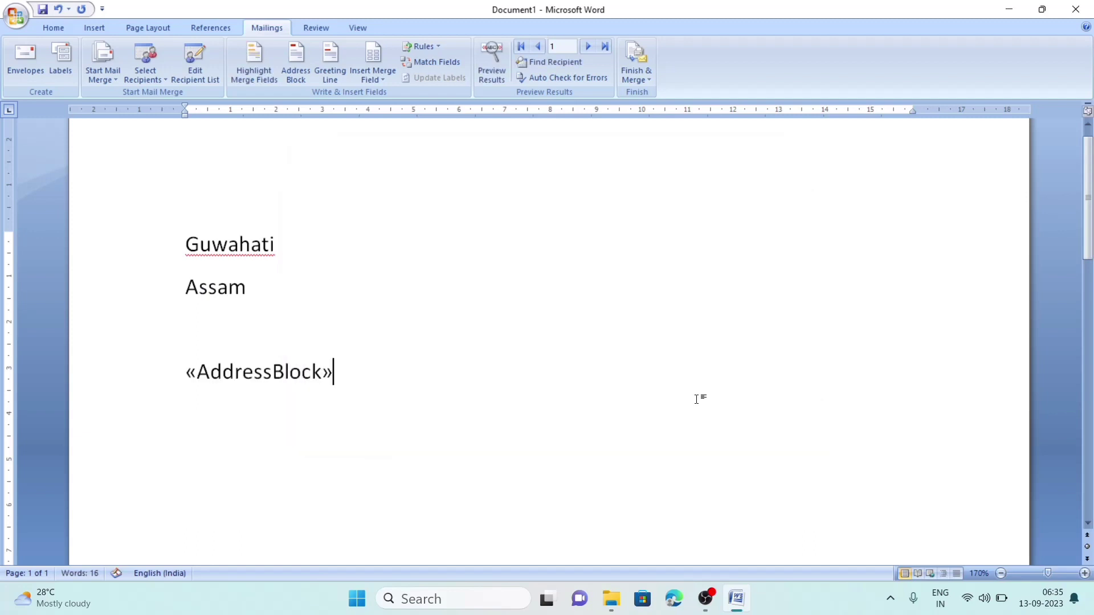
- Type 'To,' on the empty line above the «AddressBlock» field
left_click(203, 341)
type("To,")
left_click_drag(1092, 249, 1092, 279)
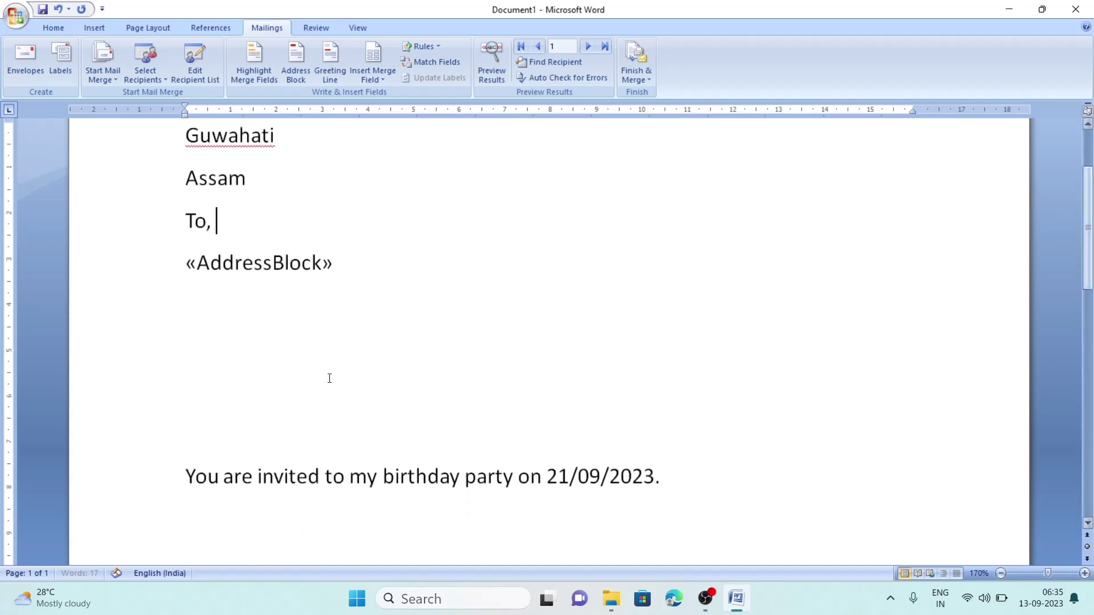
left_click(188, 446)
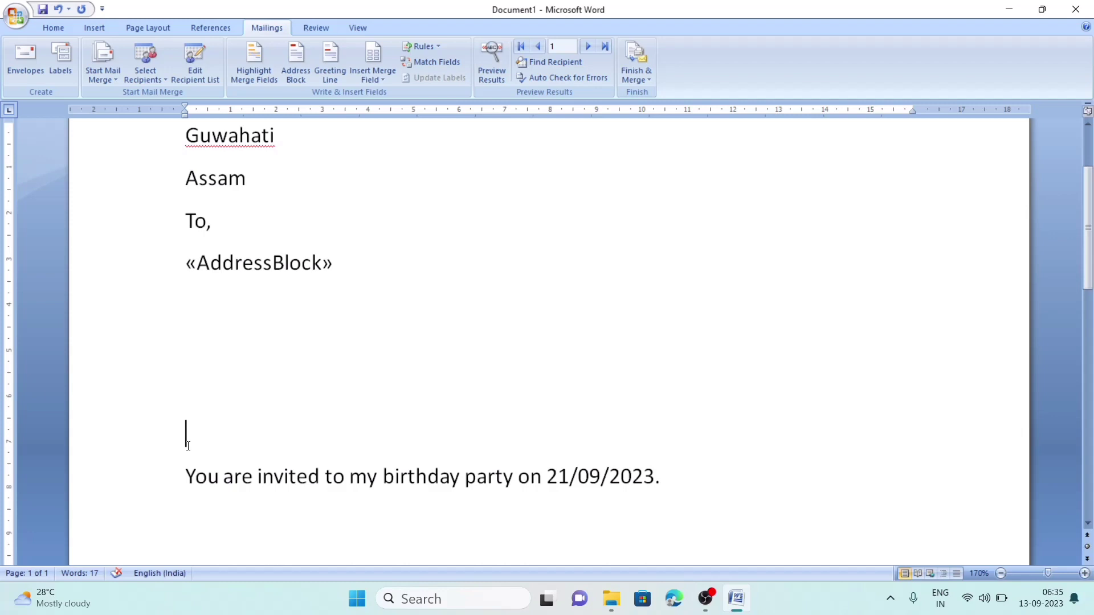
- Insert a greeting line using 'Dear' and the 'Joshua Randall Jr.' name format
left_click(329, 60)
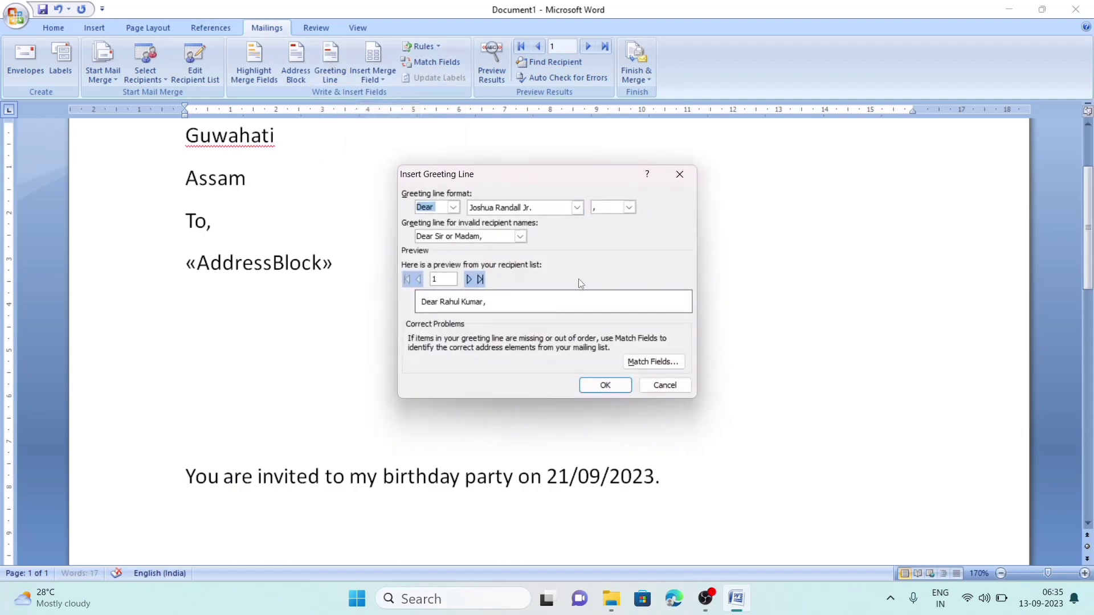
left_click(454, 208)
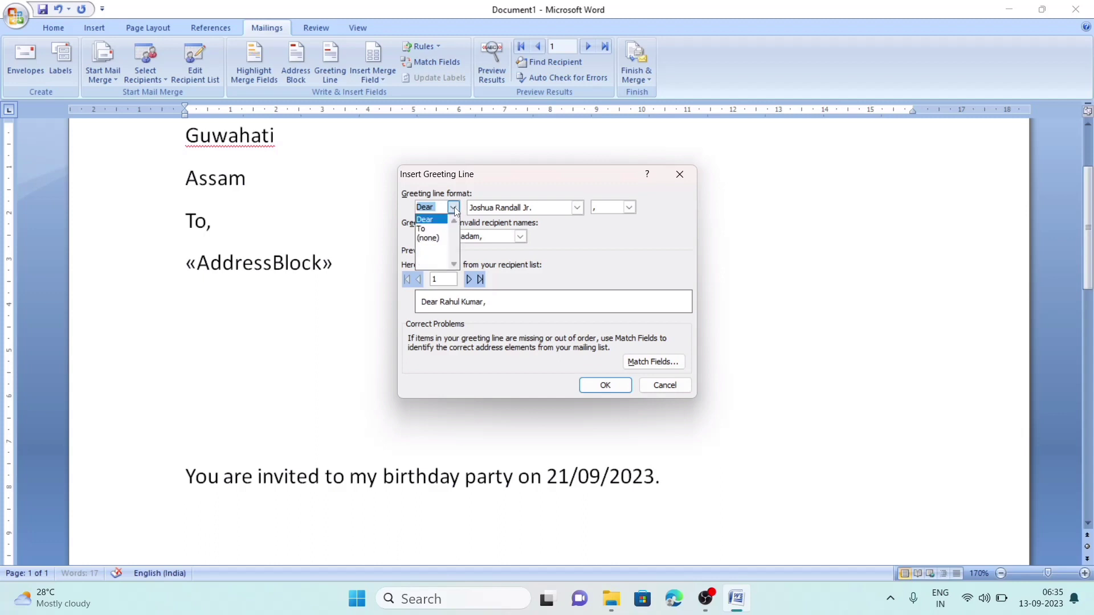
left_click(453, 208)
left_click(454, 209)
left_click(455, 209)
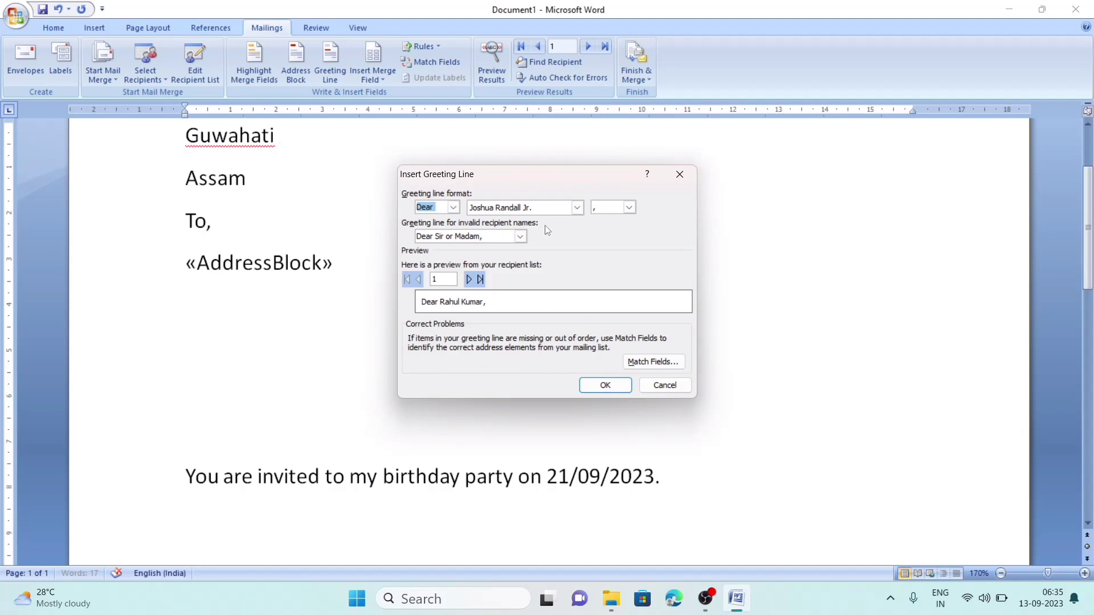
left_click(541, 211)
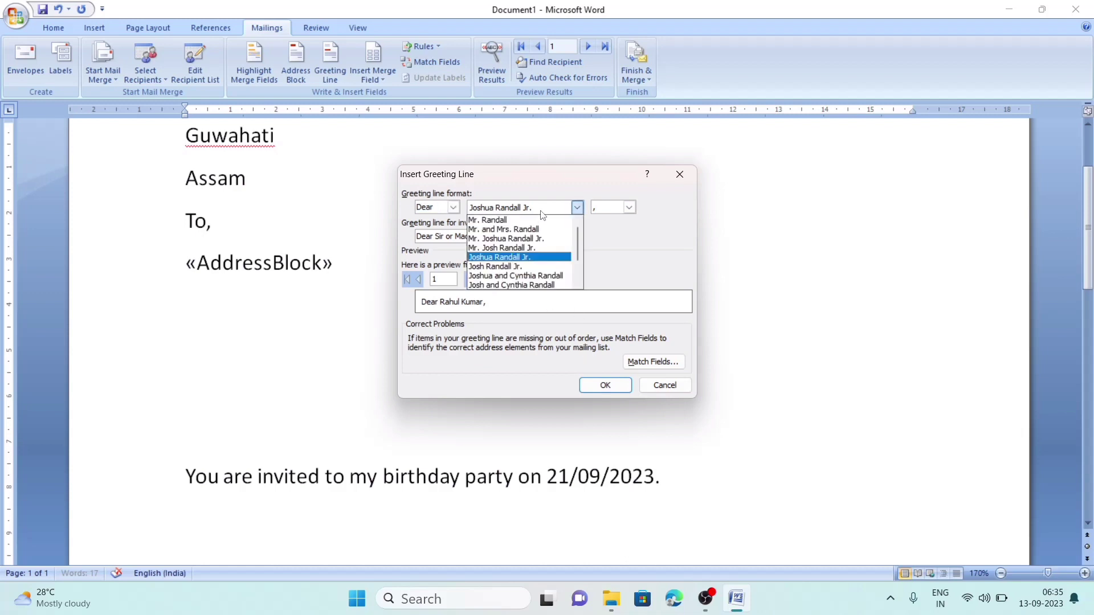
left_click(502, 221)
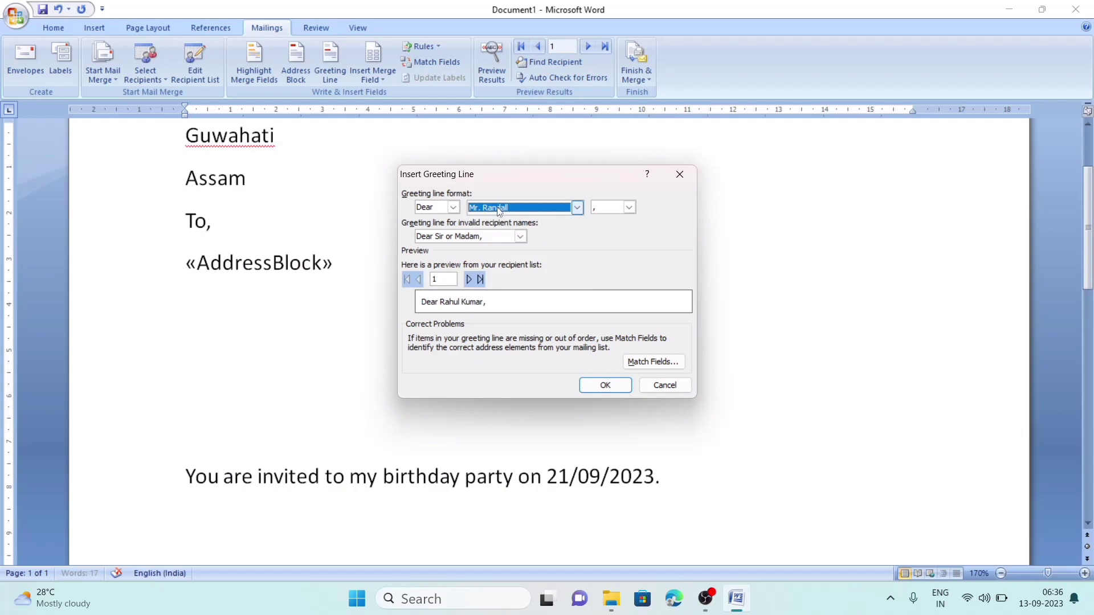
left_click(528, 209)
left_click(511, 243)
left_click(502, 210)
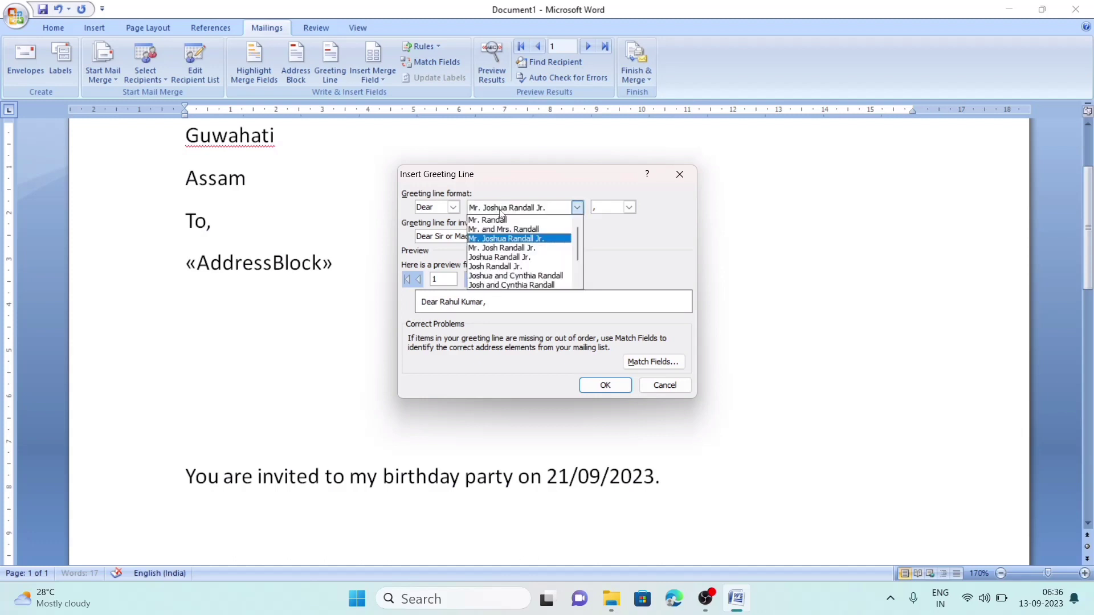
left_click(499, 257)
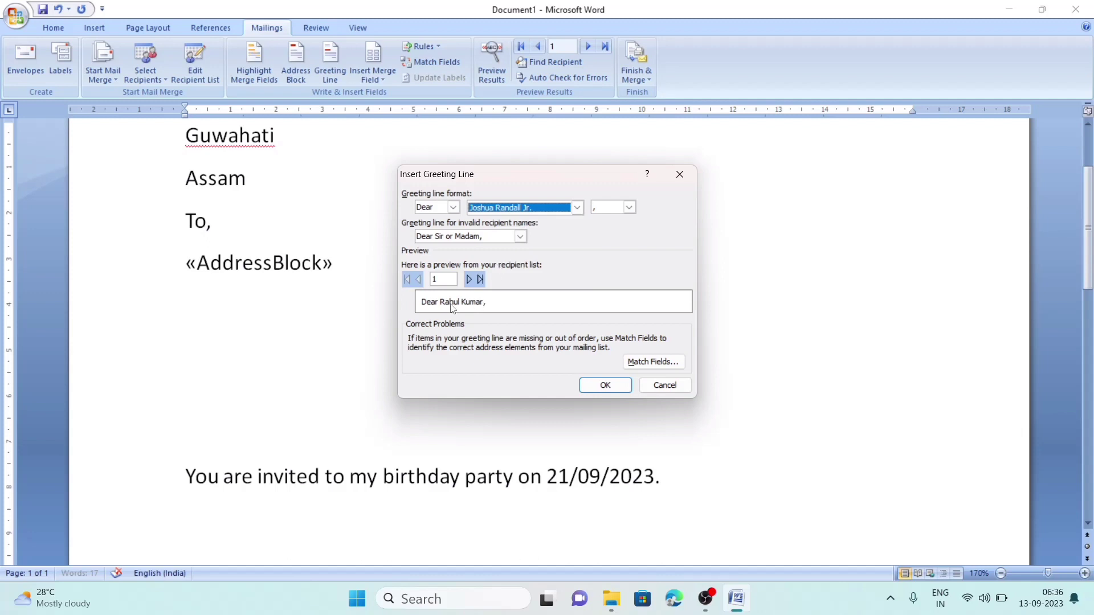
left_click(604, 385)
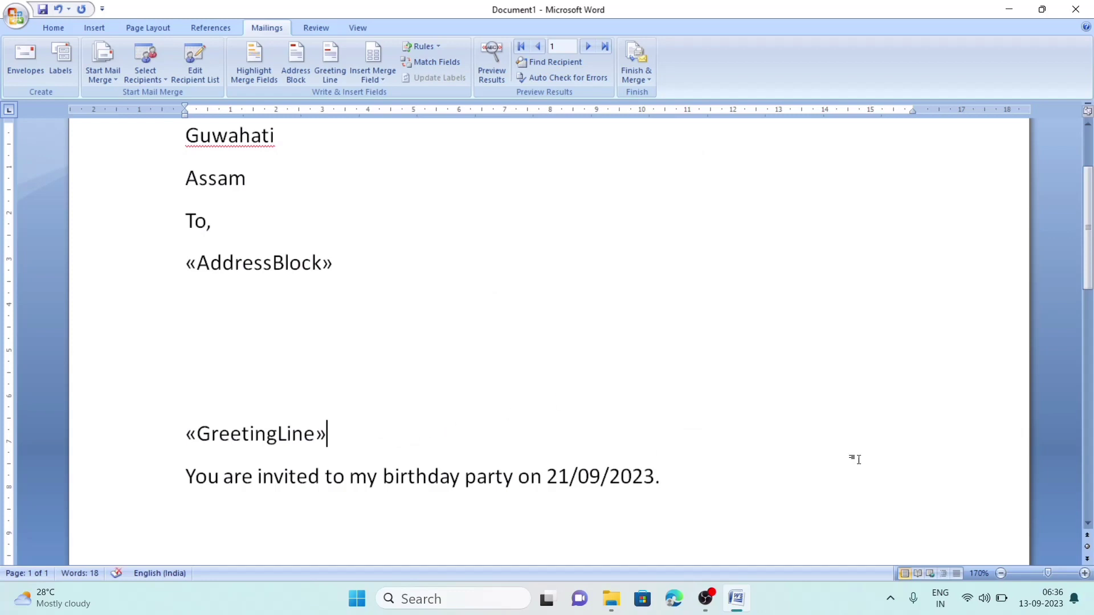
- Choose Finish & Merge > Edit Individual Documents to bring up the merge options for all records
scroll(1091, 240, "up", 2)
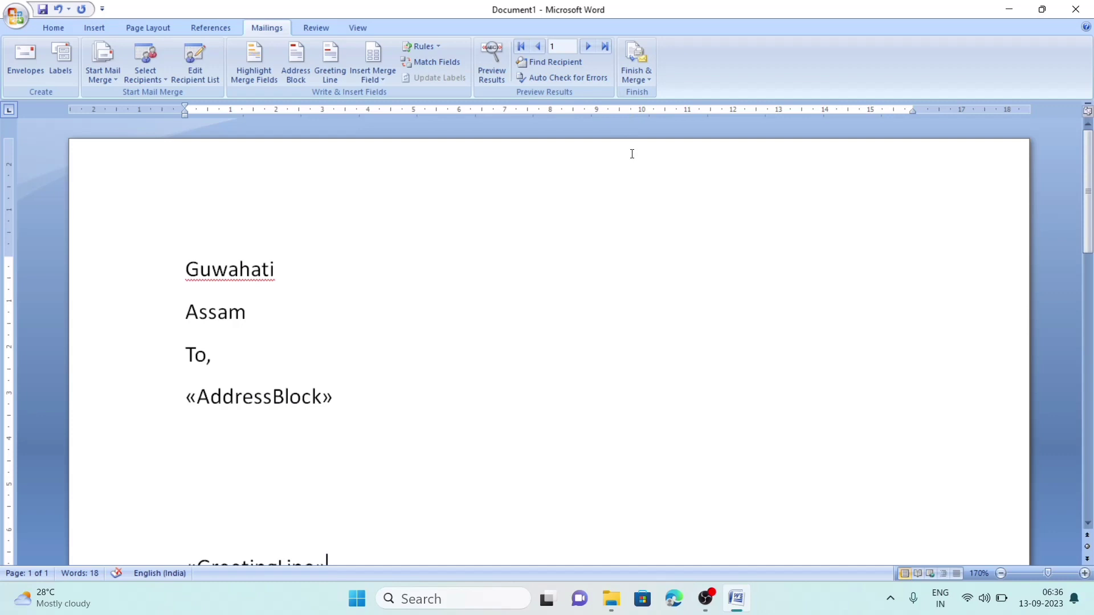
left_click(639, 82)
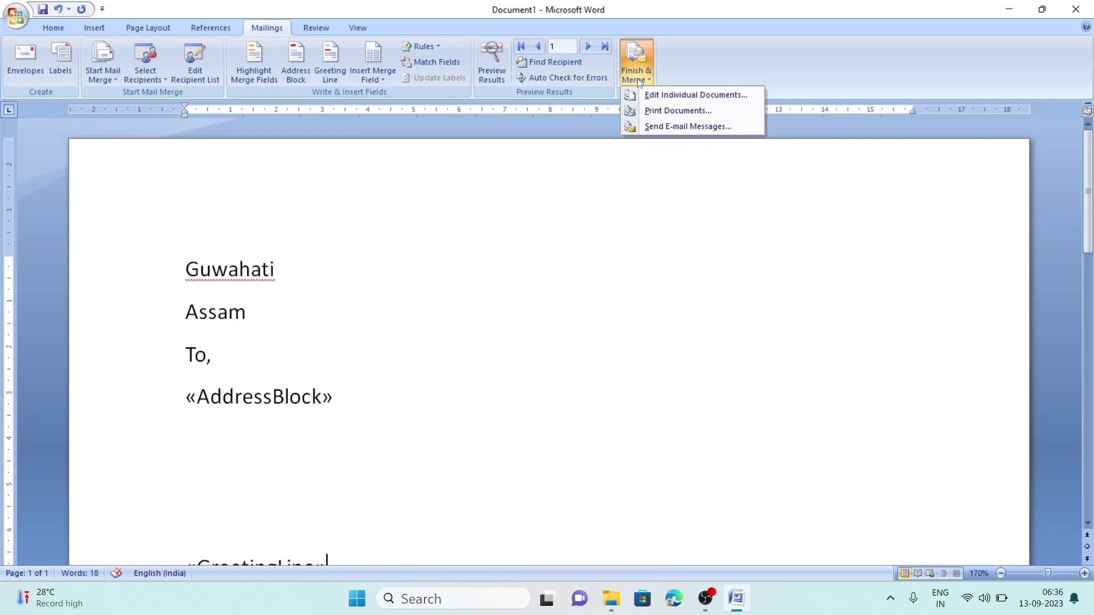
left_click(689, 97)
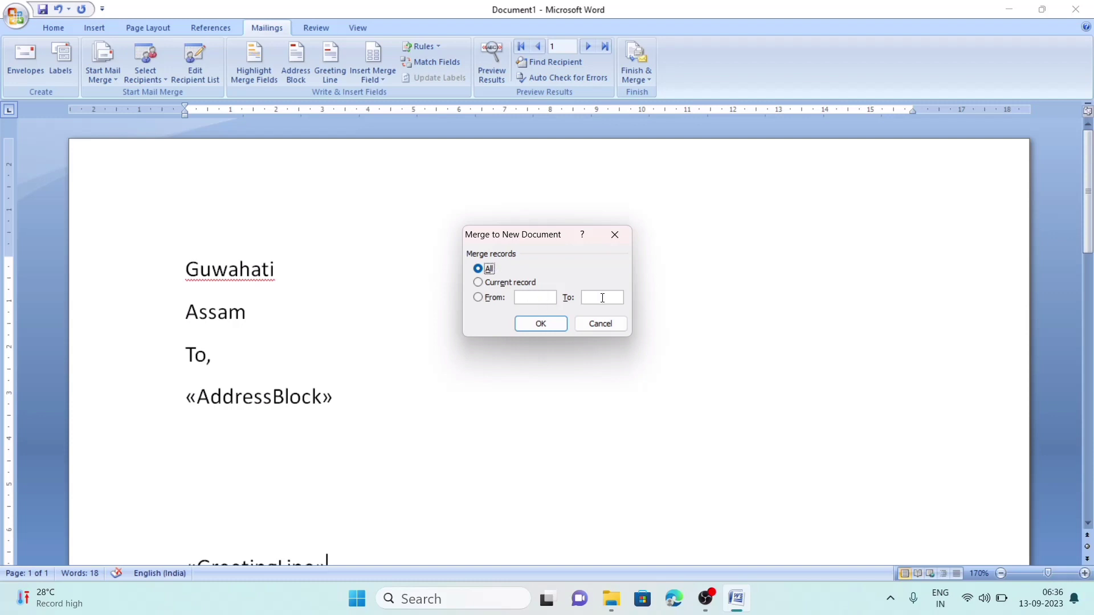
- Merge all records into Letters1 and scroll through its three addressed invitation pages
left_click(536, 324)
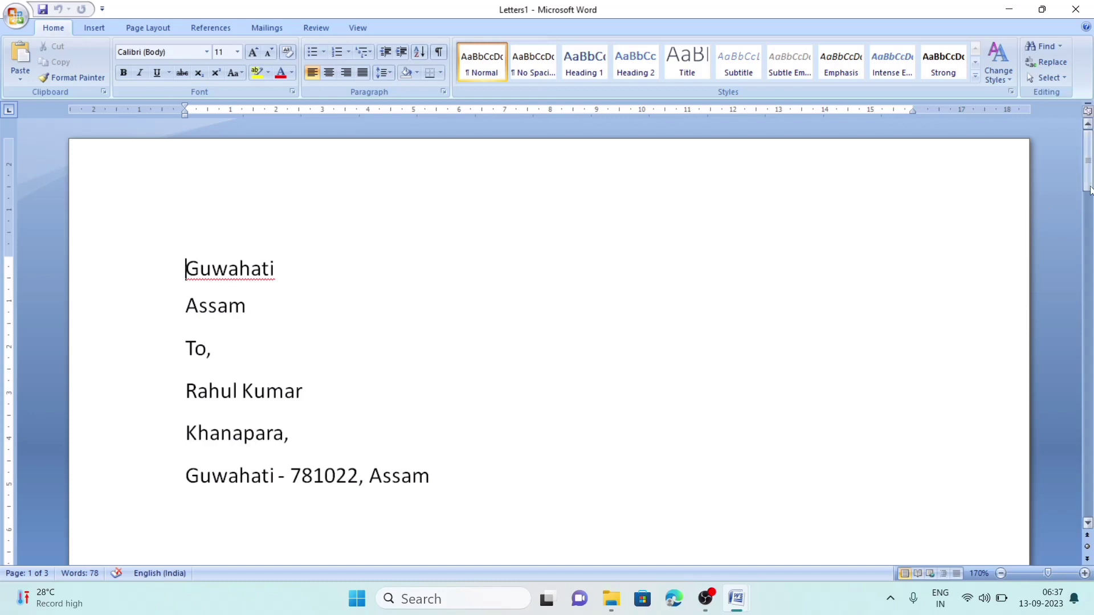
left_click_drag(1089, 191, 1092, 200)
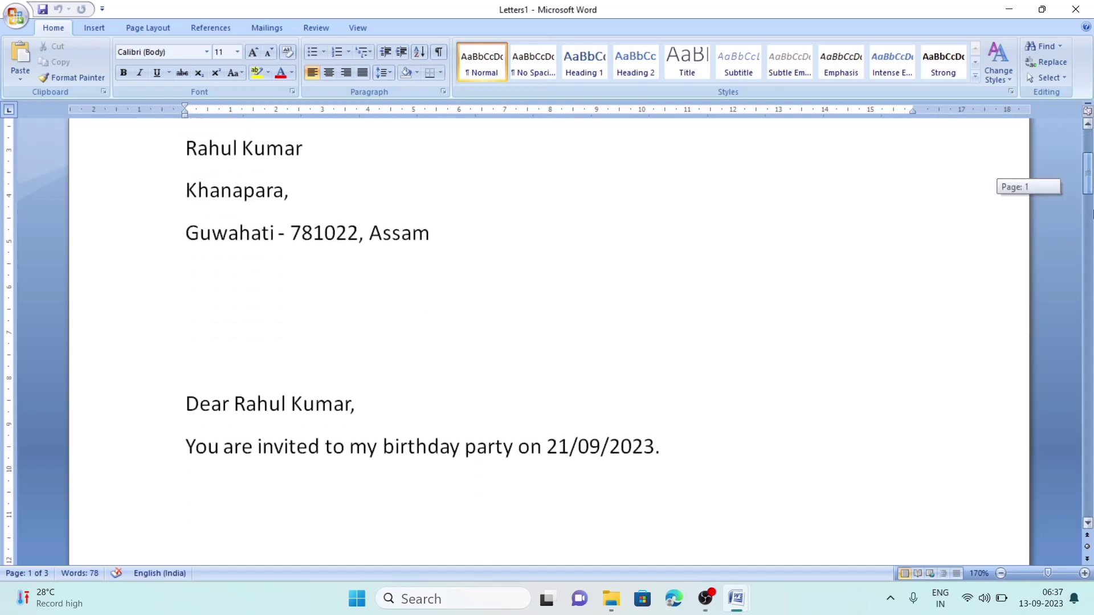
left_click_drag(1093, 214, 1093, 225)
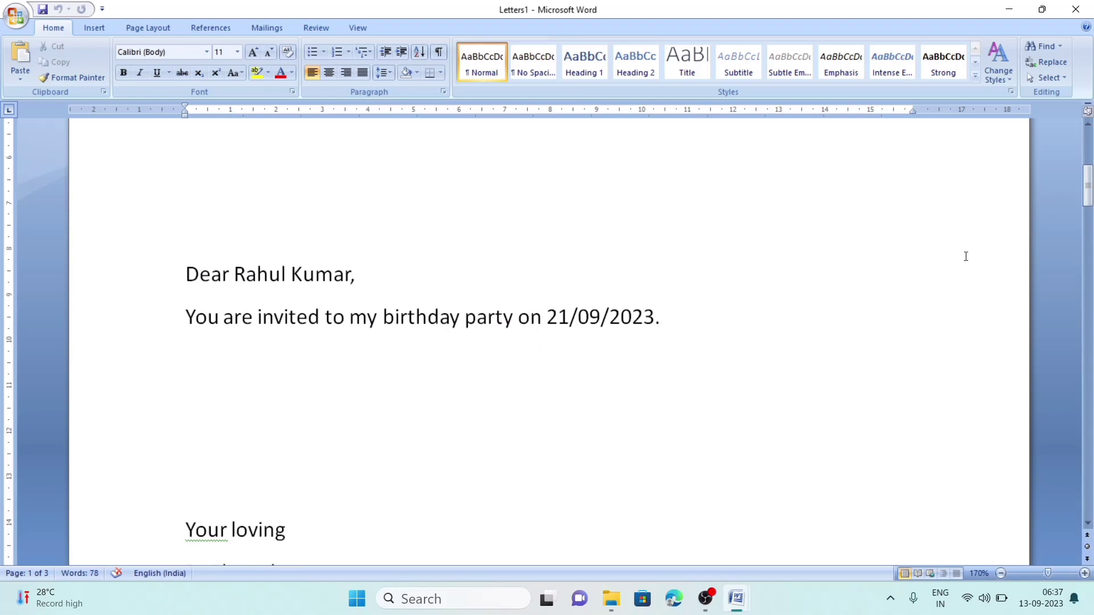
mouse_move(1088, 199)
left_mouse_down()
mouse_move(1091, 323)
mouse_move(1053, 516)
mouse_move(1083, 171)
mouse_move(1085, 285)
mouse_move(1090, 186)
left_mouse_up()
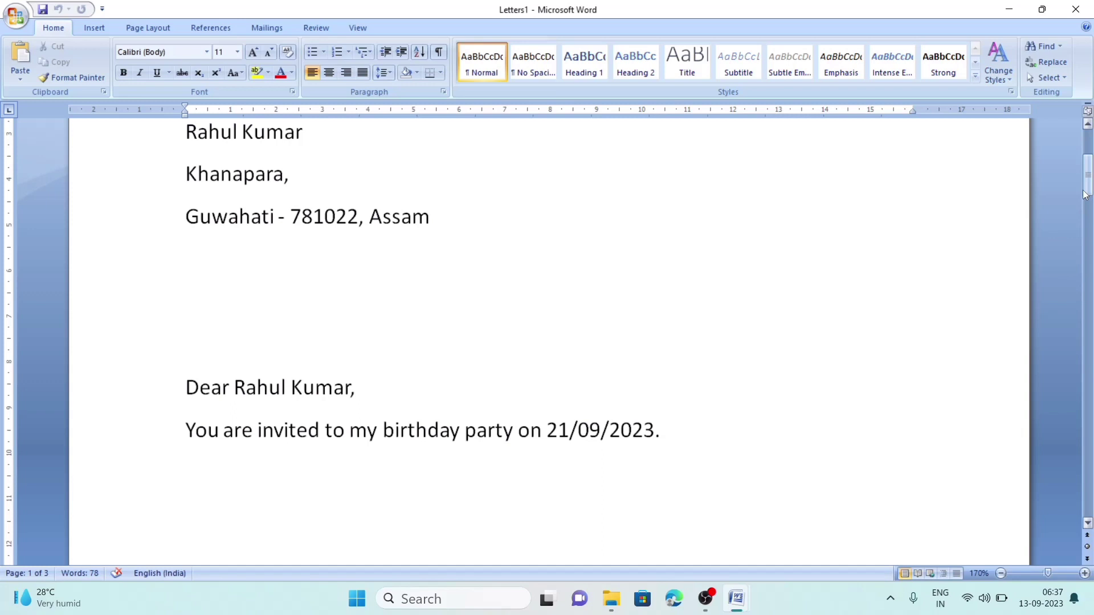
left_click_drag(1086, 194, 1090, 169)
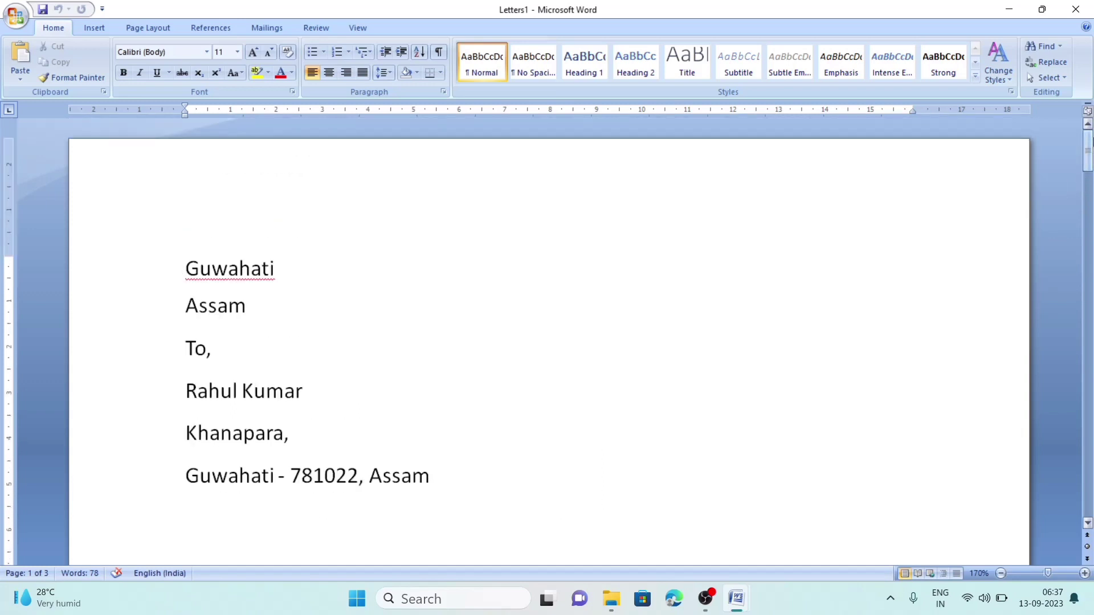